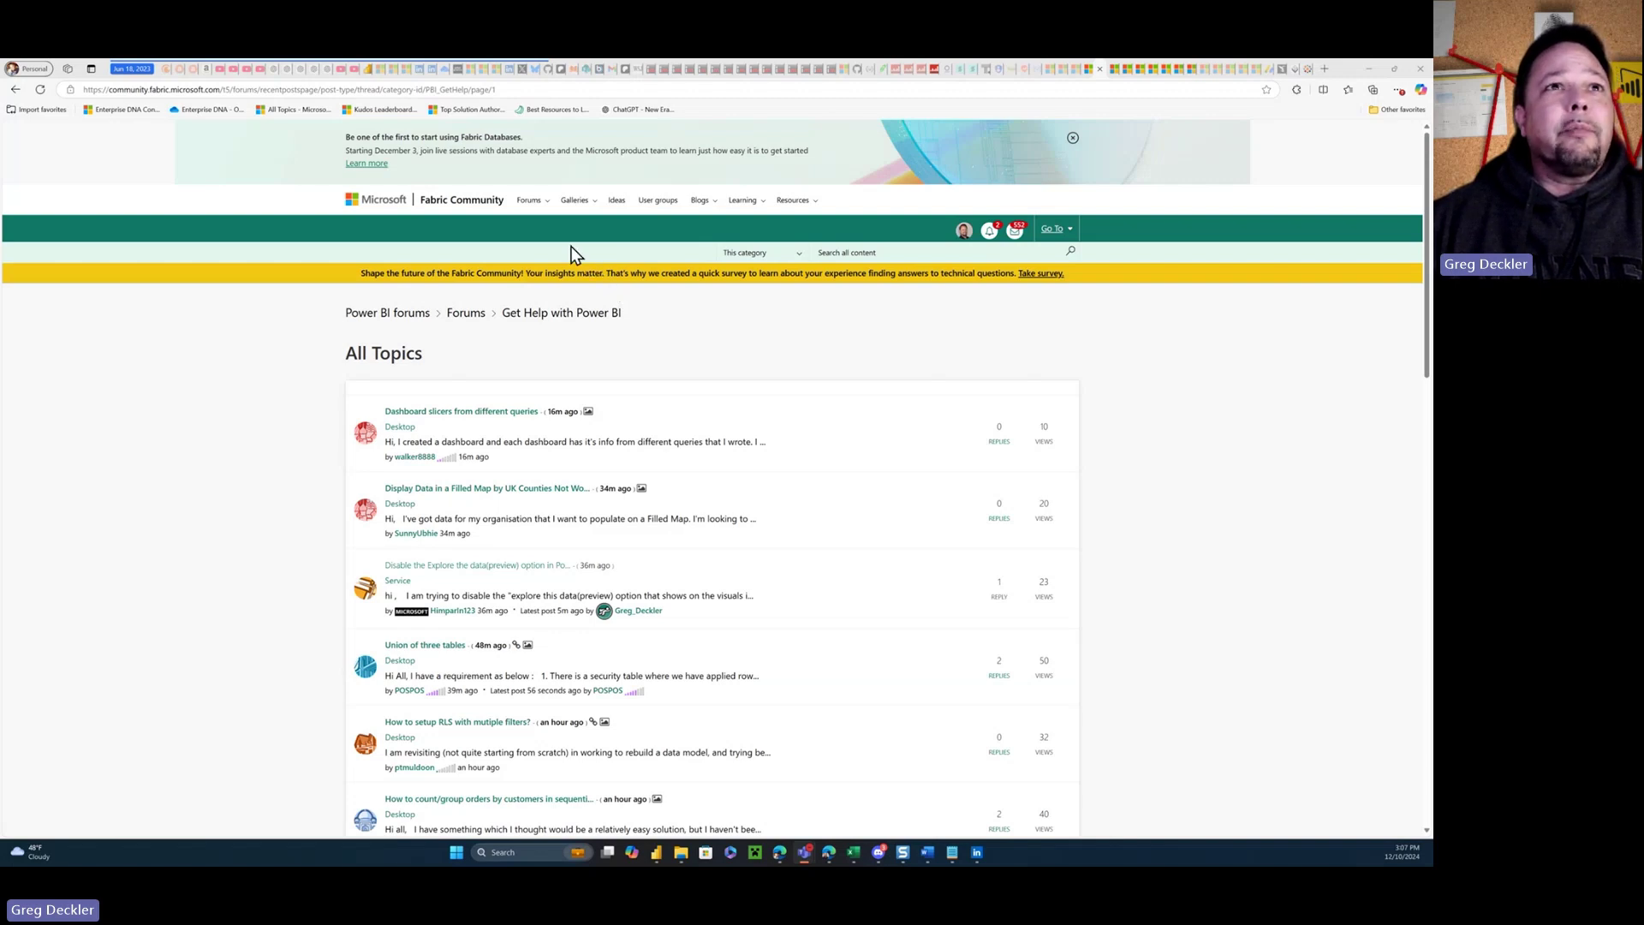
- Examine the community's forum list and the Galleries pages for Real-Time Intelligence, Data Factory, Data Science, Data Warehouse, Data Engineering, Databases and Power BI
{"action": "left_click", "coordinate": [548, 205]}
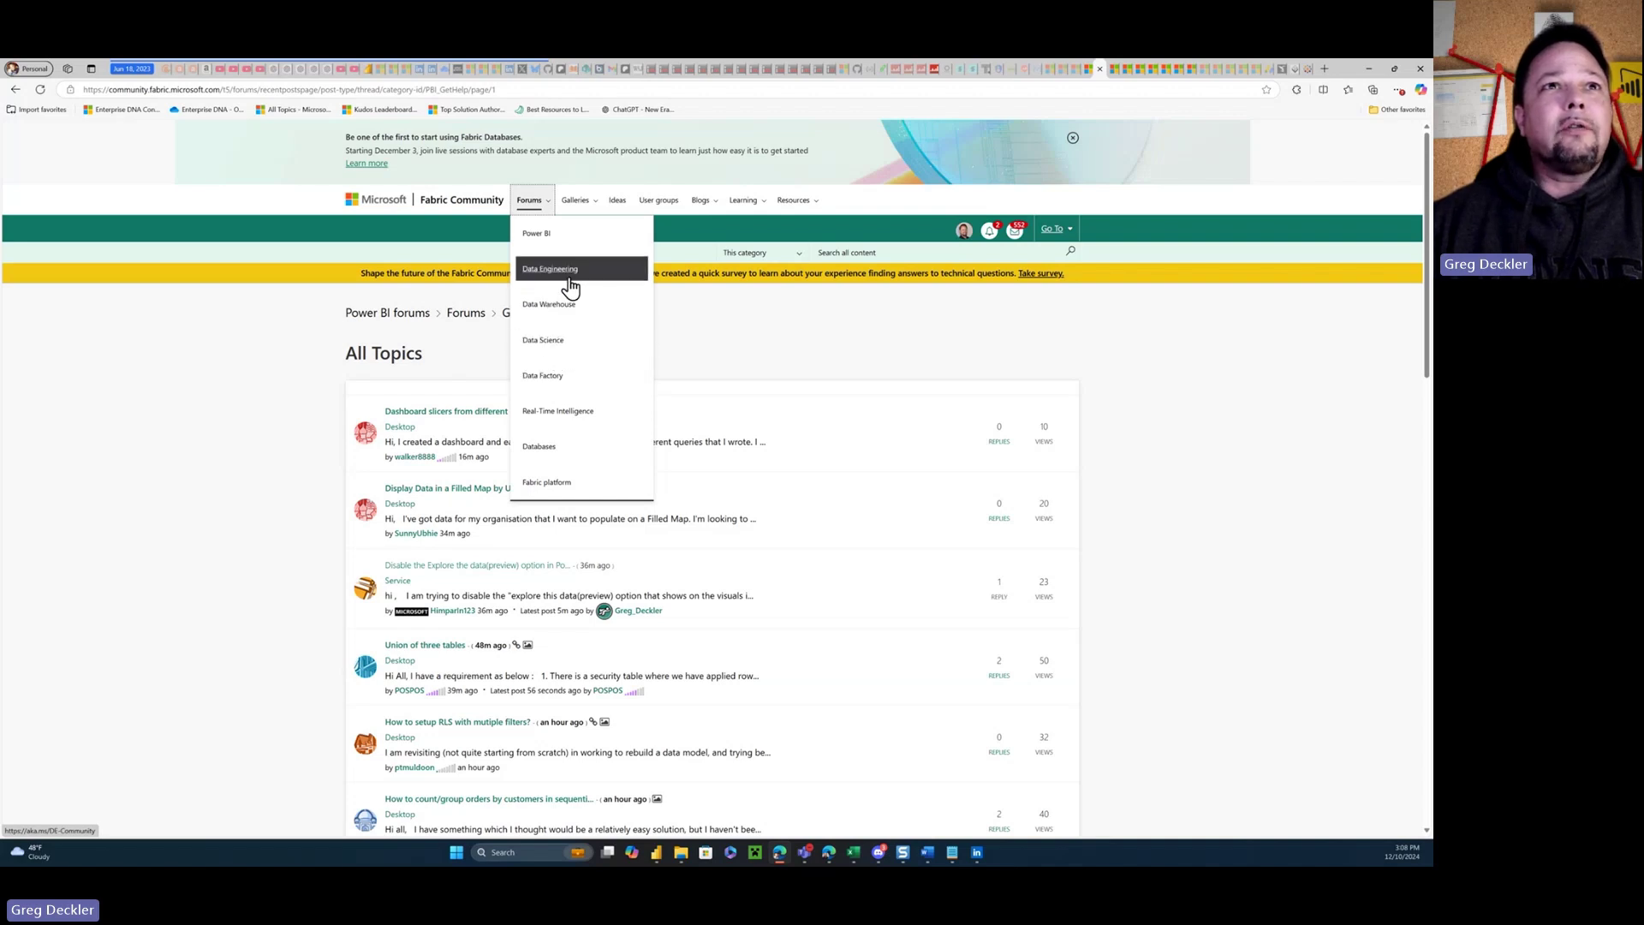
{"action": "mouse_move", "coordinate": [593, 214]}
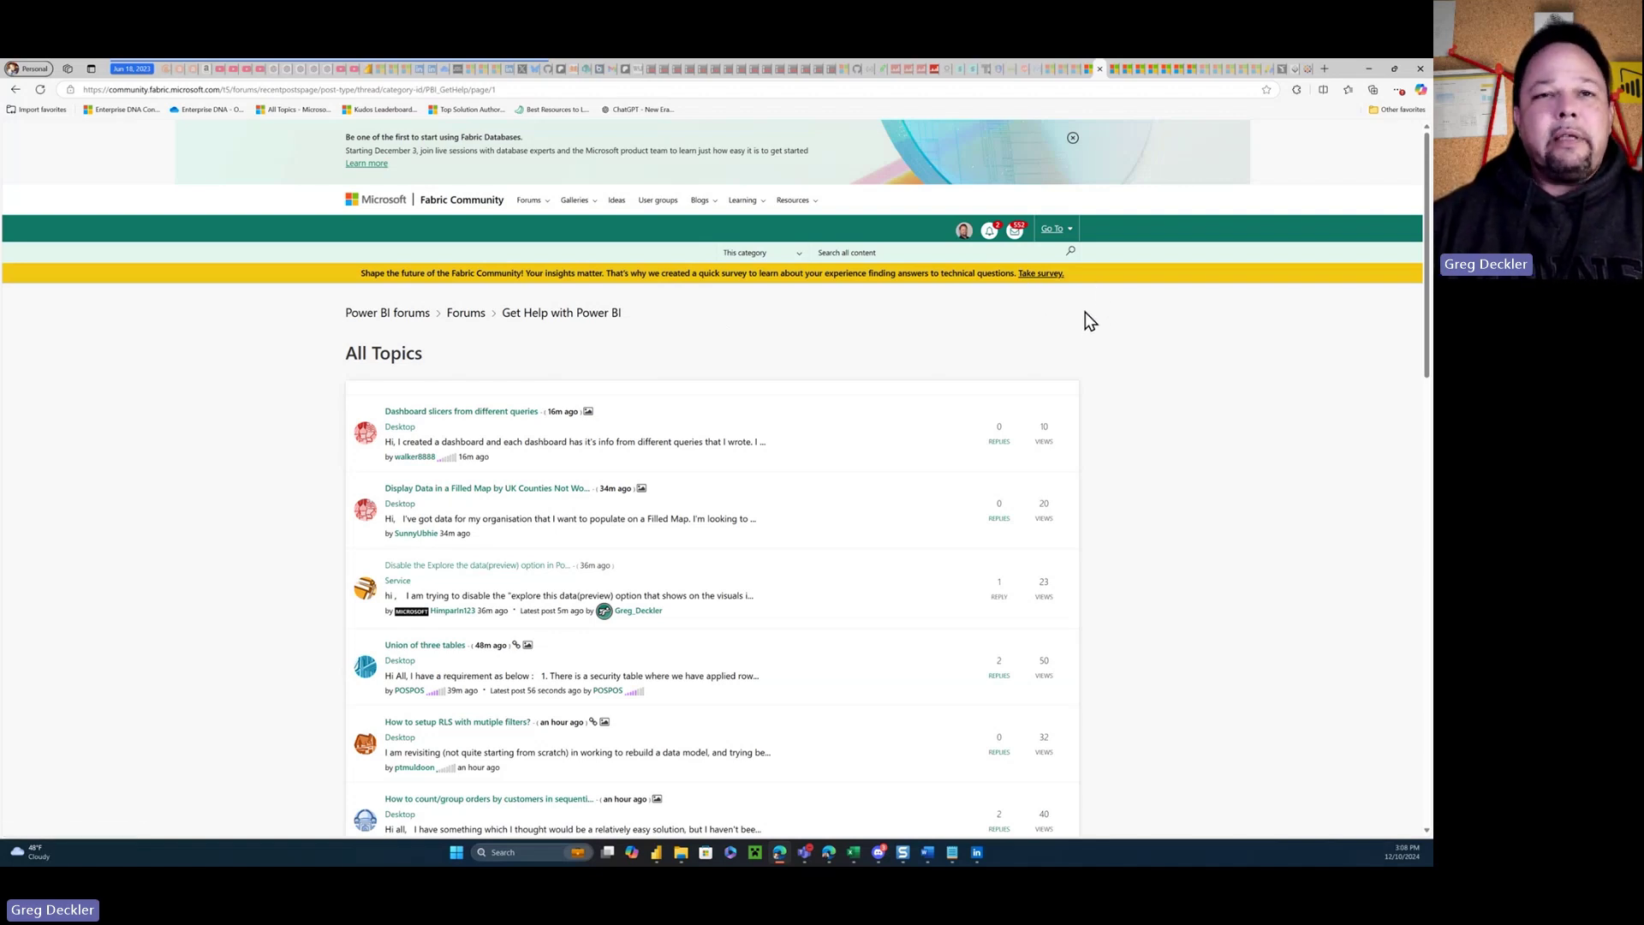
{"action": "left_click", "coordinate": [1114, 69]}
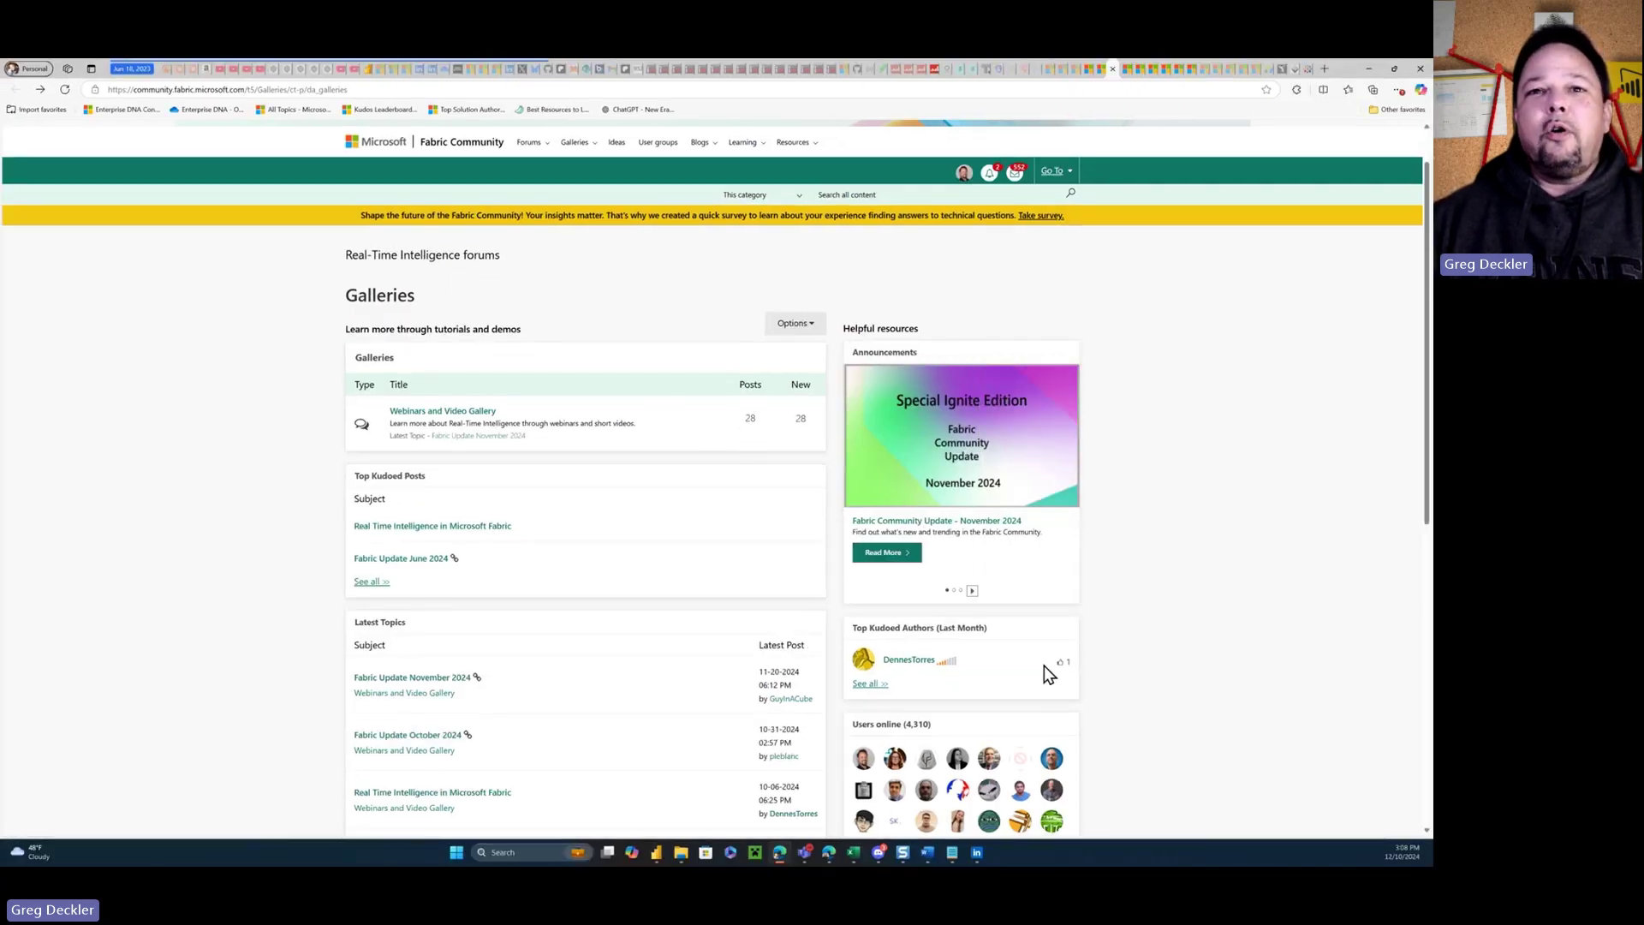
{"action": "left_click", "coordinate": [1126, 74]}
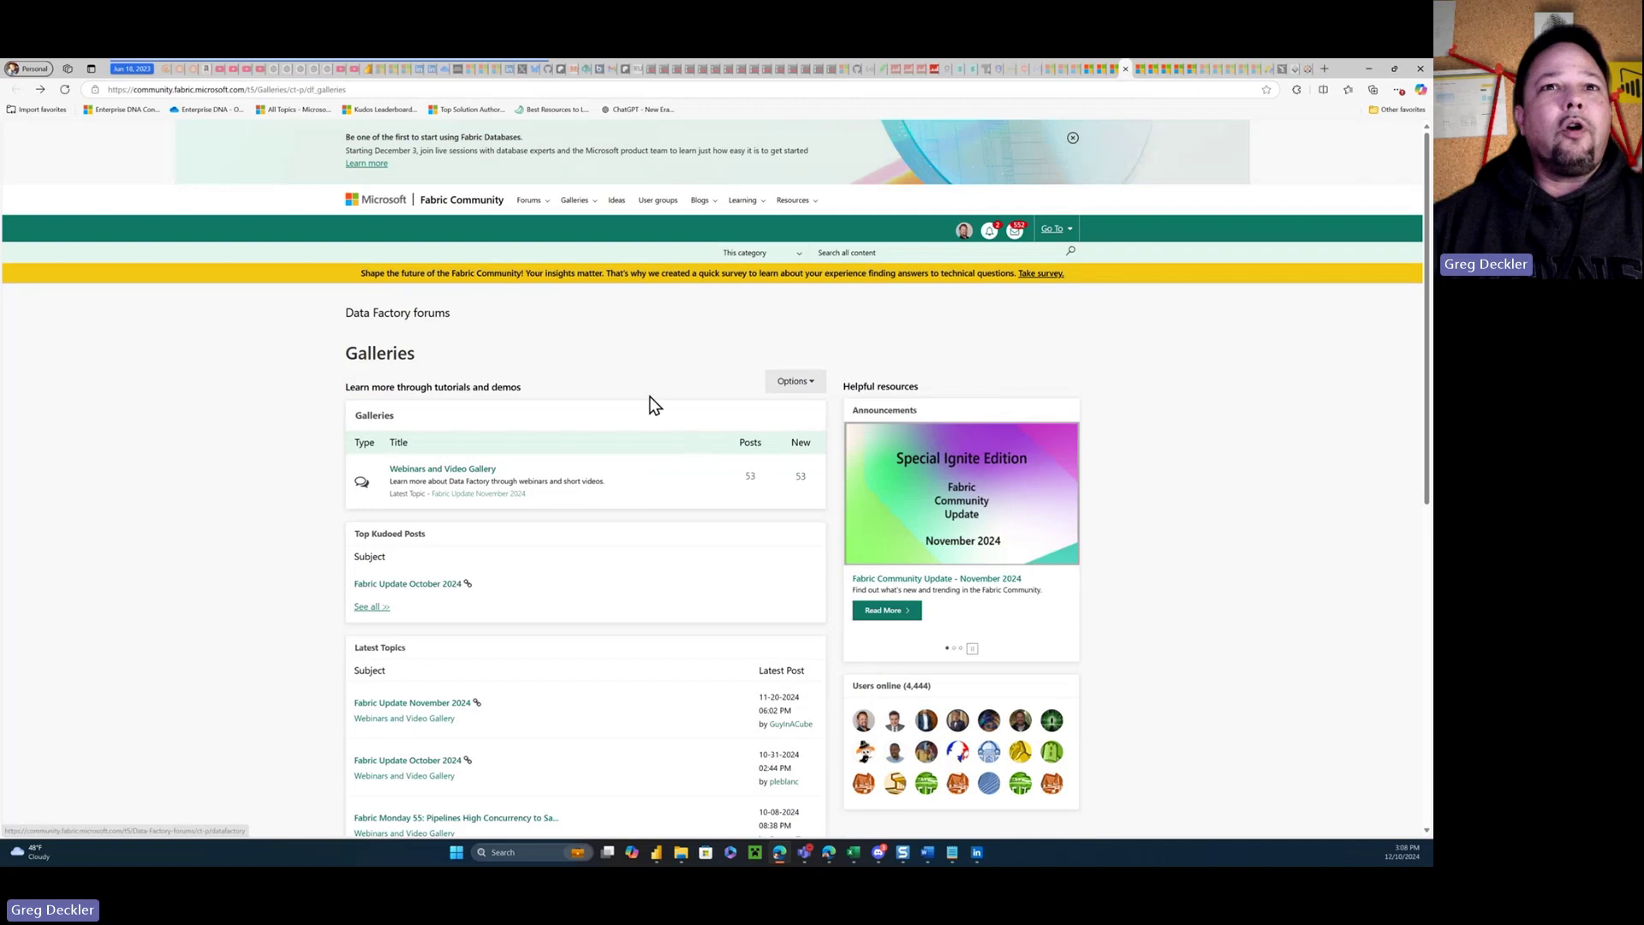
{"action": "left_click", "coordinate": [1139, 77]}
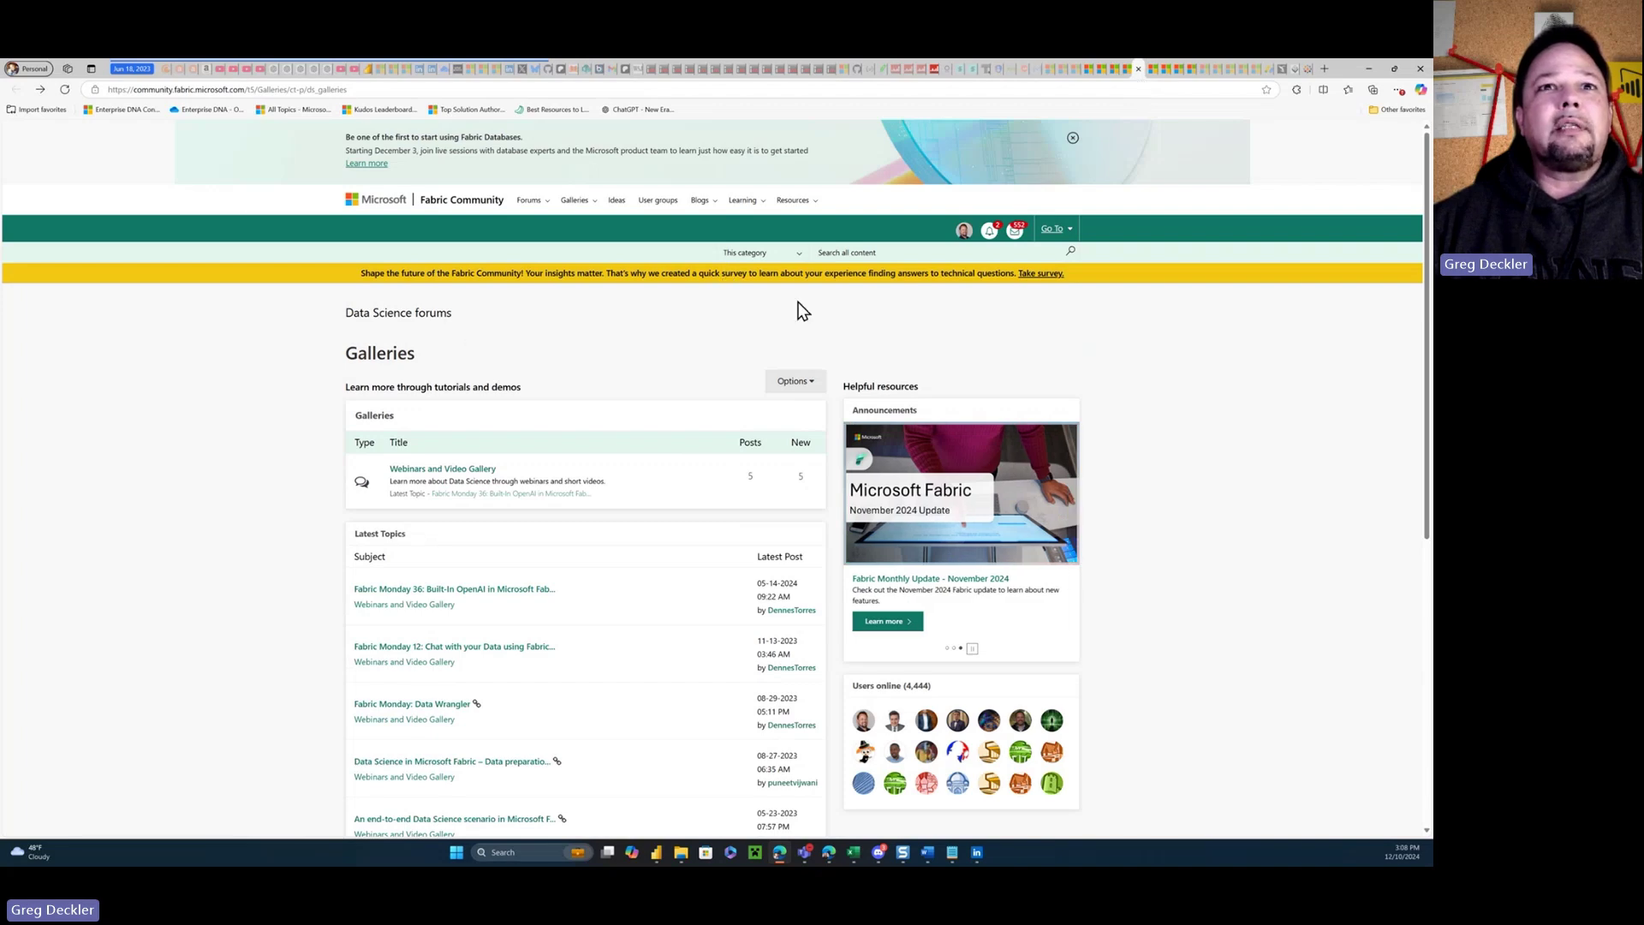
{"action": "left_click", "coordinate": [1152, 77]}
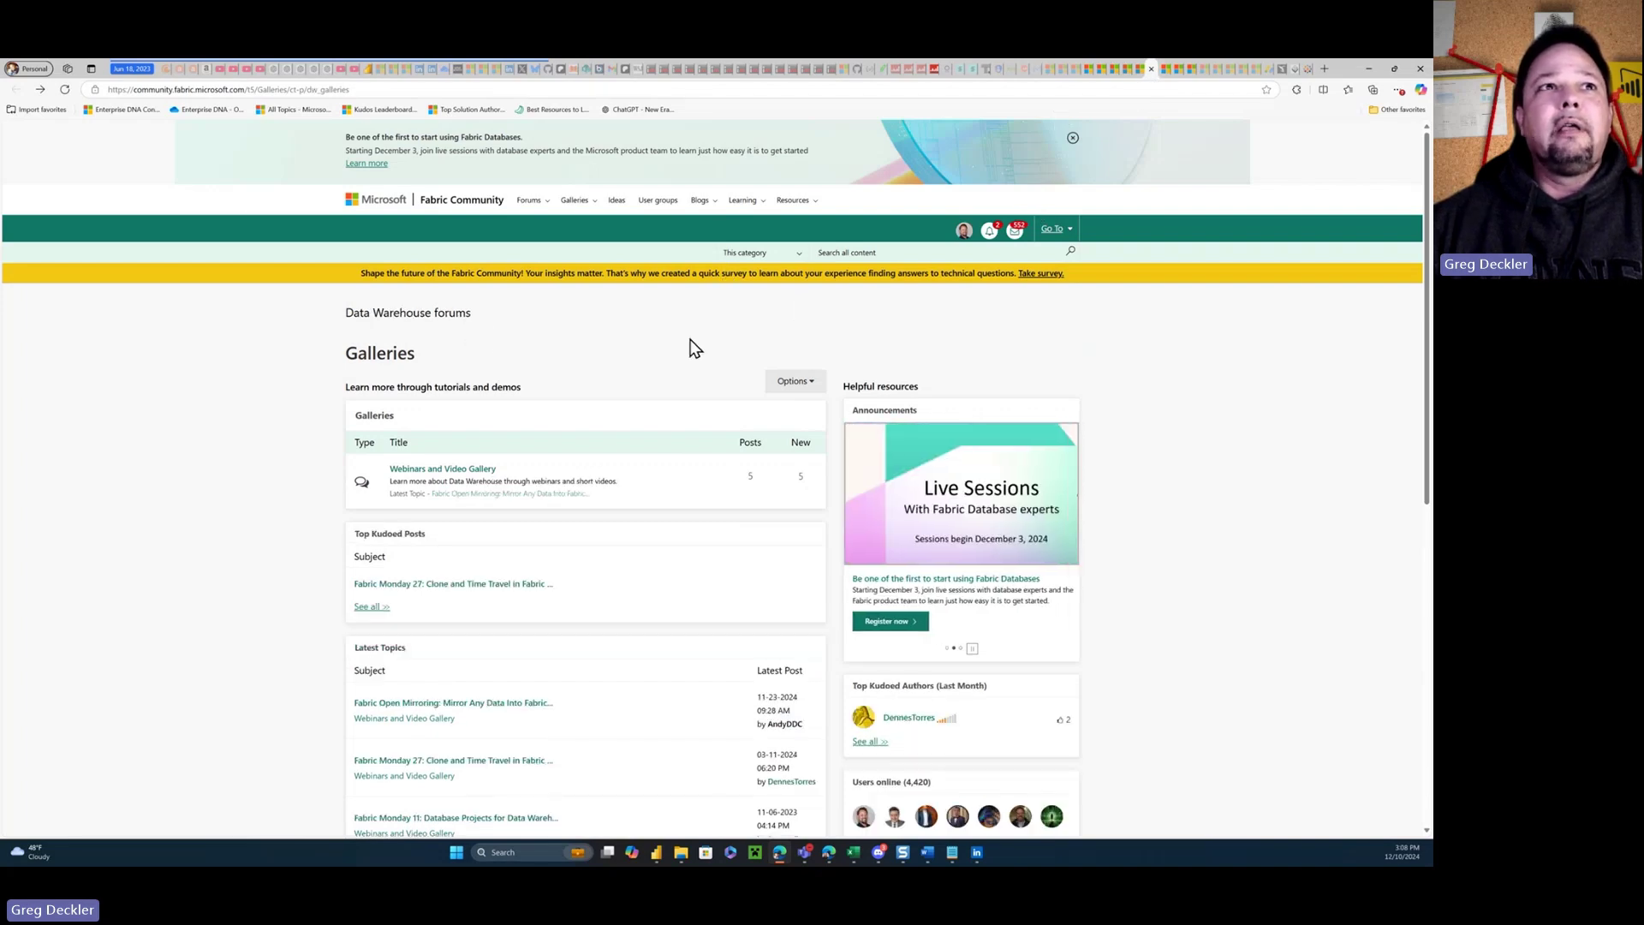
{"action": "left_click", "coordinate": [1166, 78]}
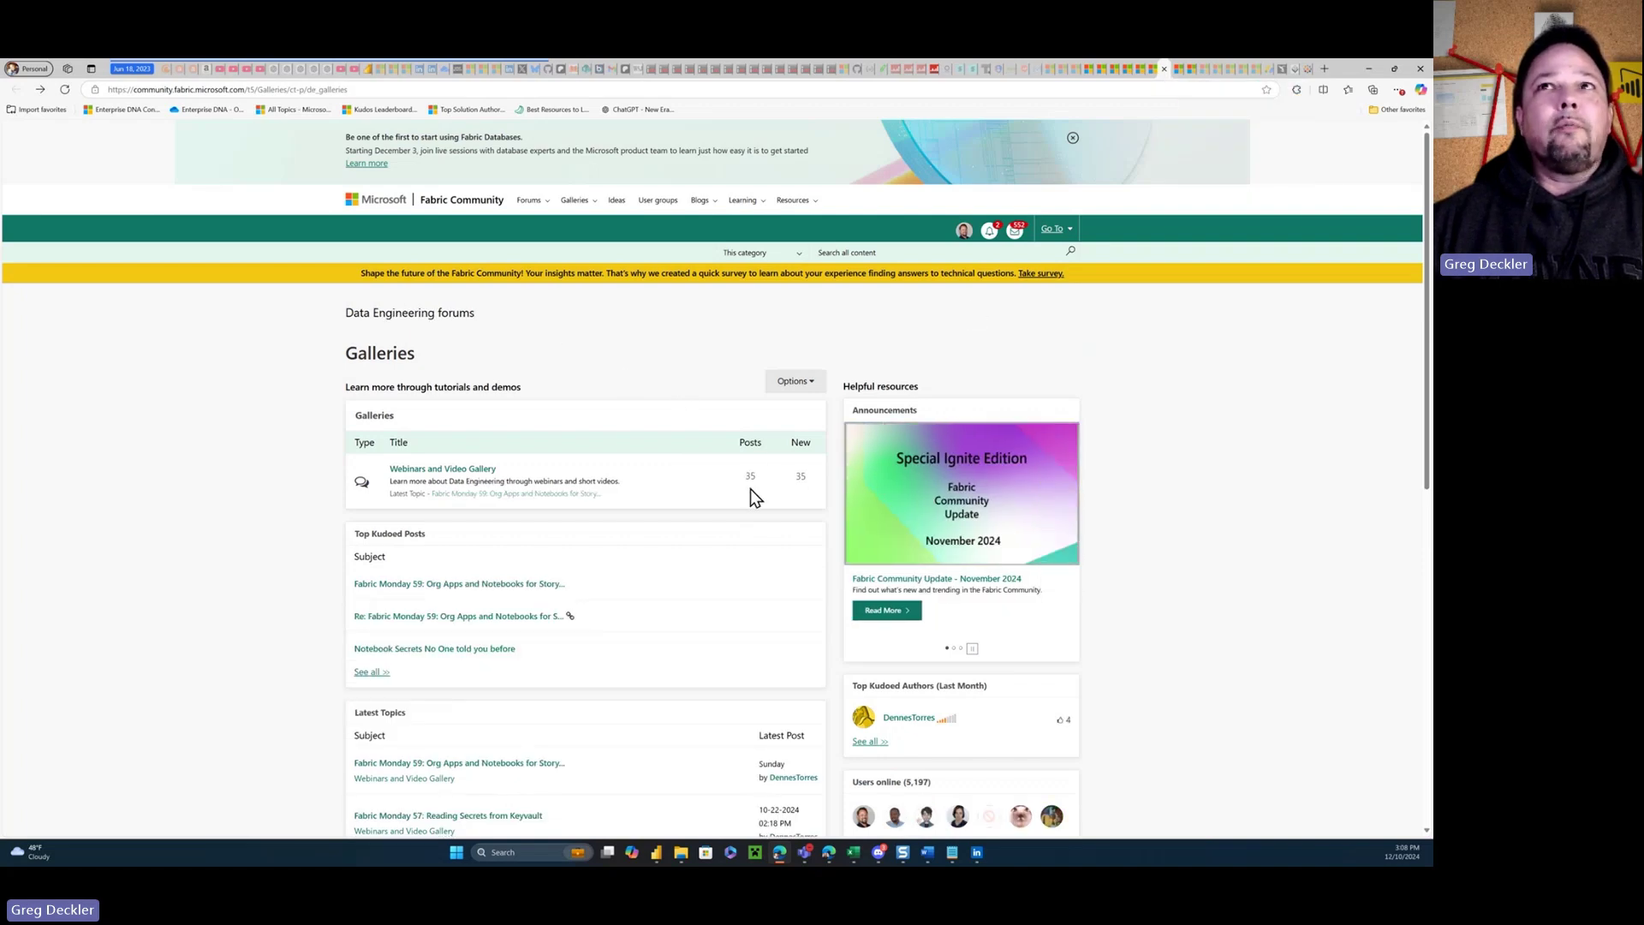
{"action": "left_click", "coordinate": [1175, 75]}
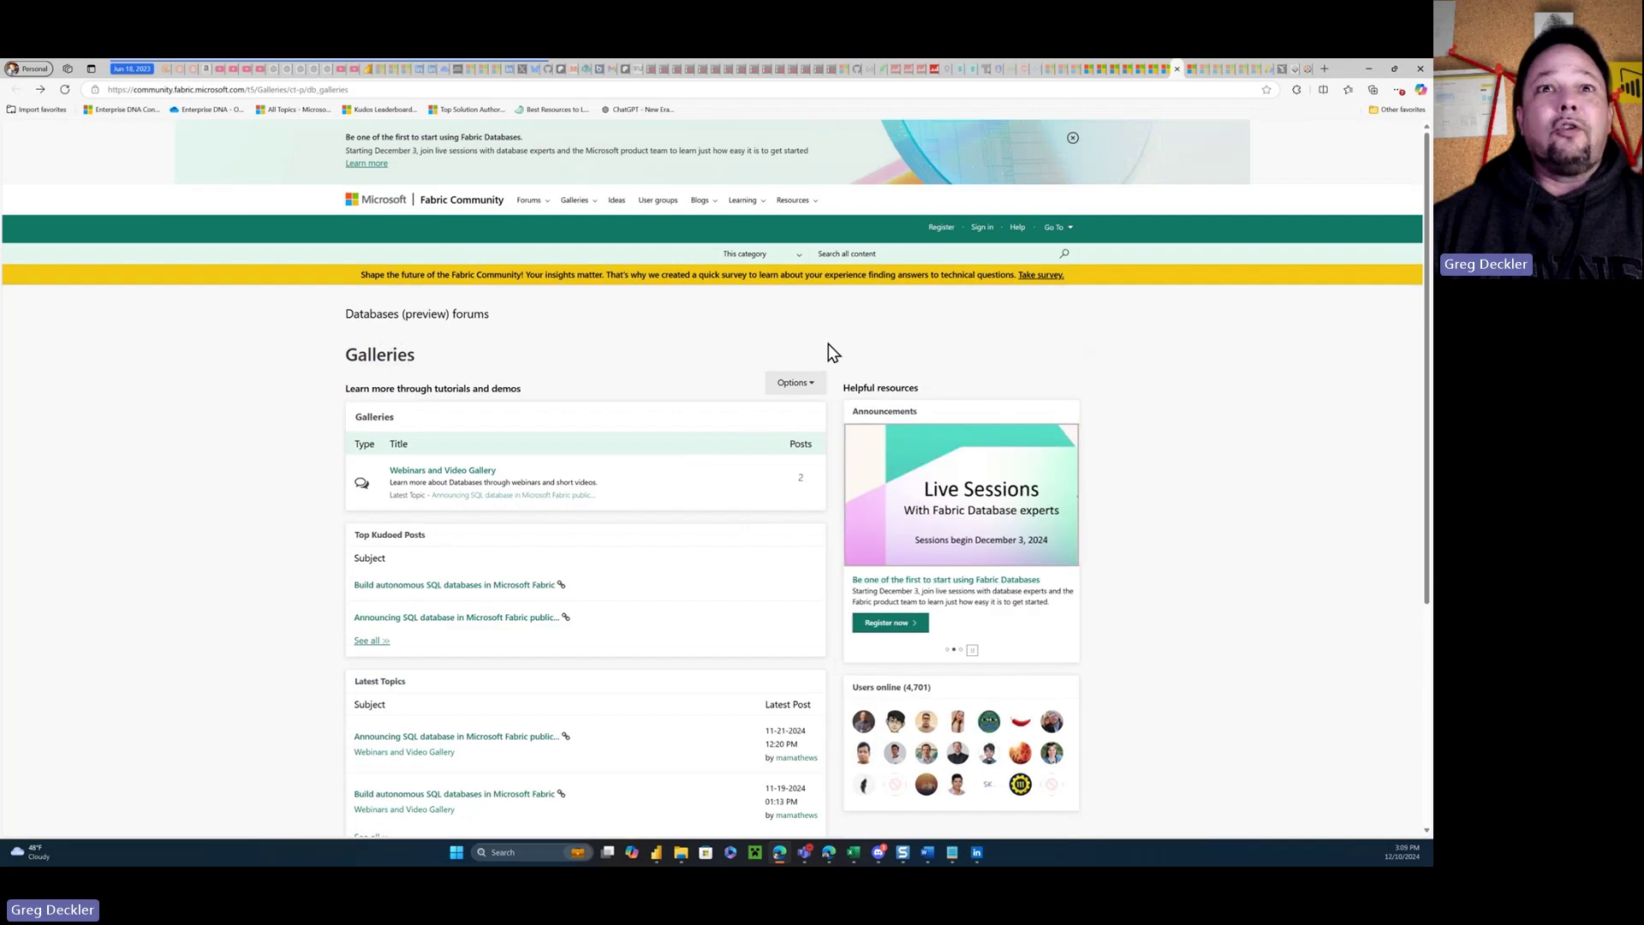
{"action": "left_click", "coordinate": [1187, 77]}
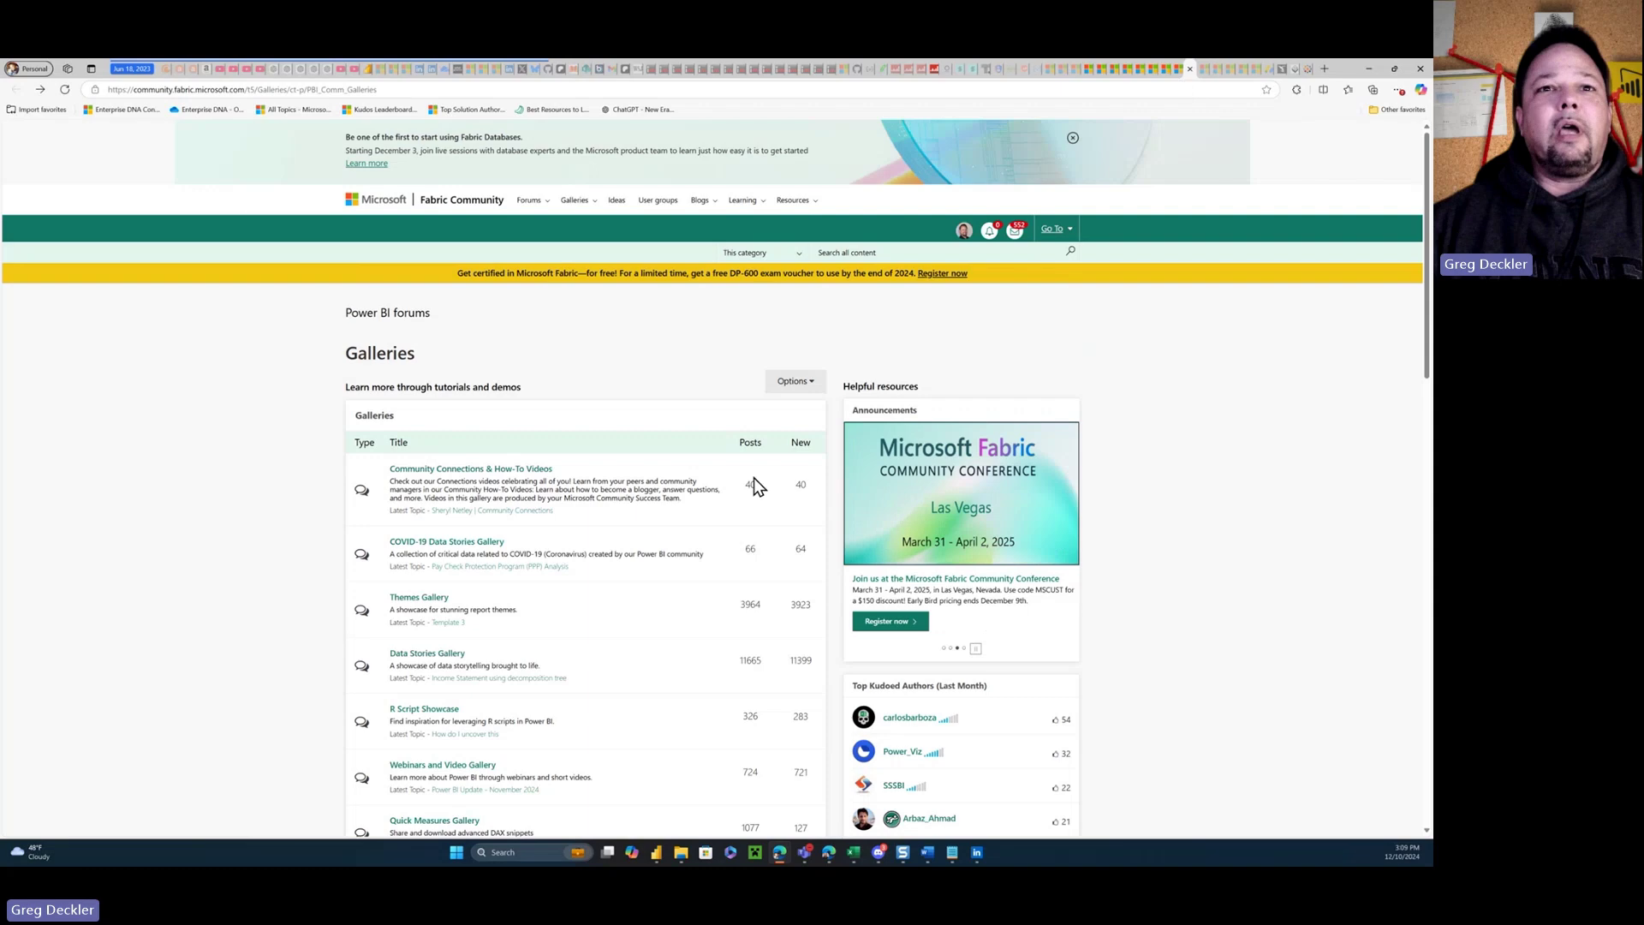
{"action": "scroll", "coordinate": [753, 479], "scroll_direction": "down", "scroll_amount": 3}
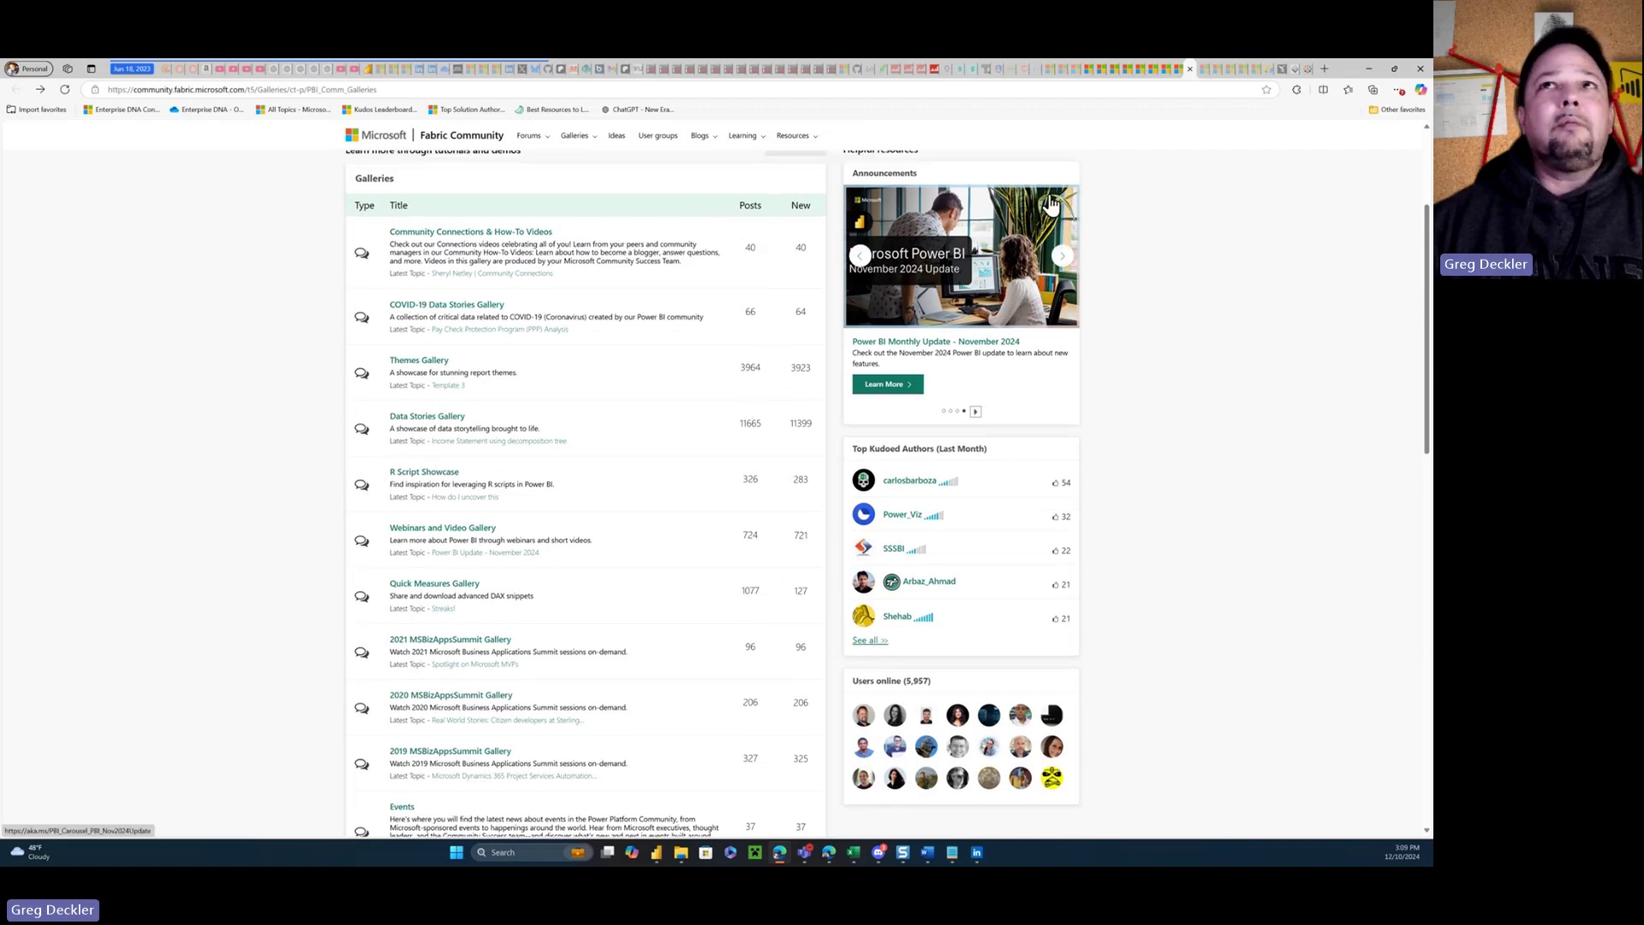
{"action": "scroll", "coordinate": [888, 366], "scroll_direction": "up", "scroll_amount": 3}
- Go from each open Galleries page to its parent forums page, covering Real-Time Intelligence through Databases (preview) and Power BI
{"action": "left_click", "coordinate": [1100, 75]}
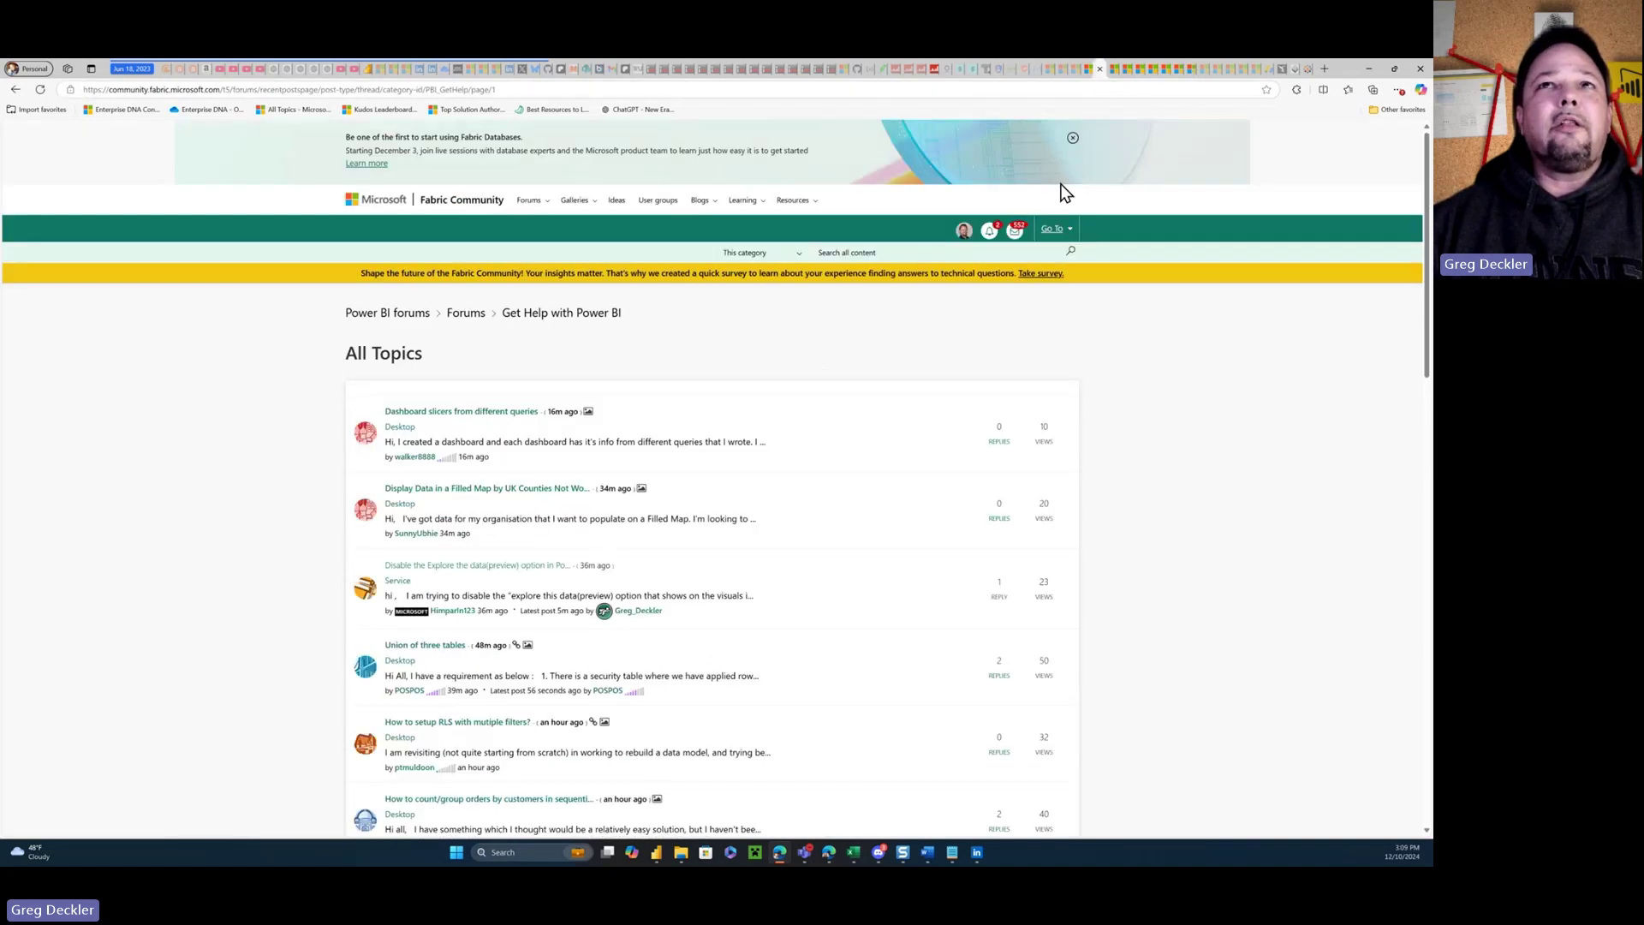
{"action": "left_click", "coordinate": [1116, 75]}
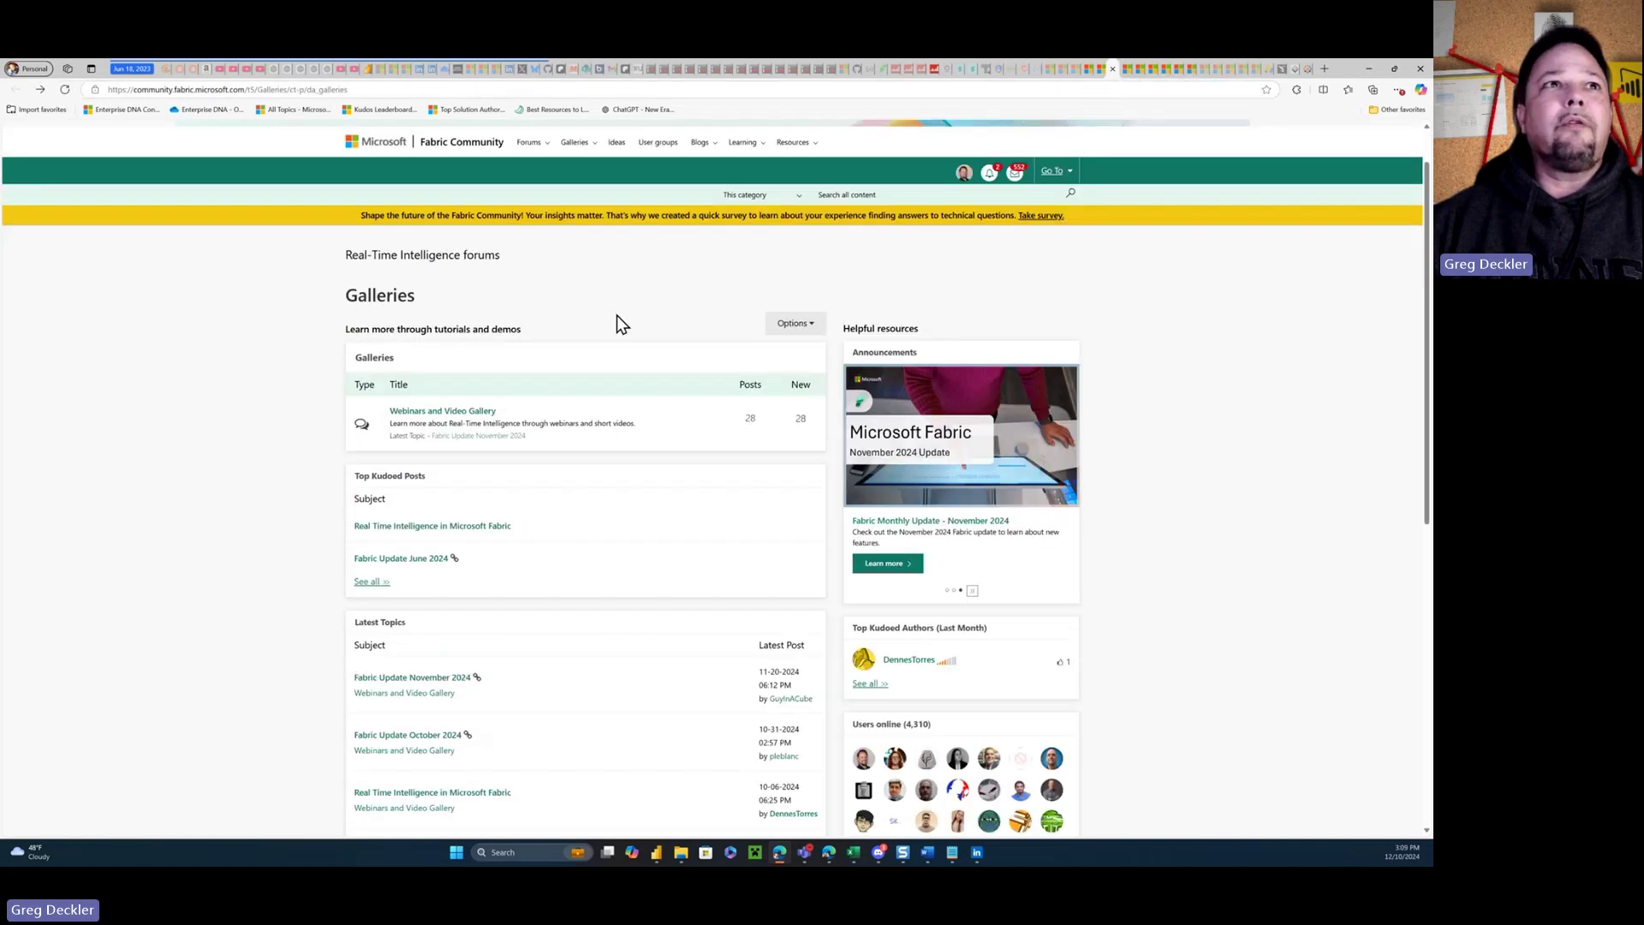
{"action": "left_click", "coordinate": [1126, 75]}
{"action": "left_click", "coordinate": [1138, 74]}
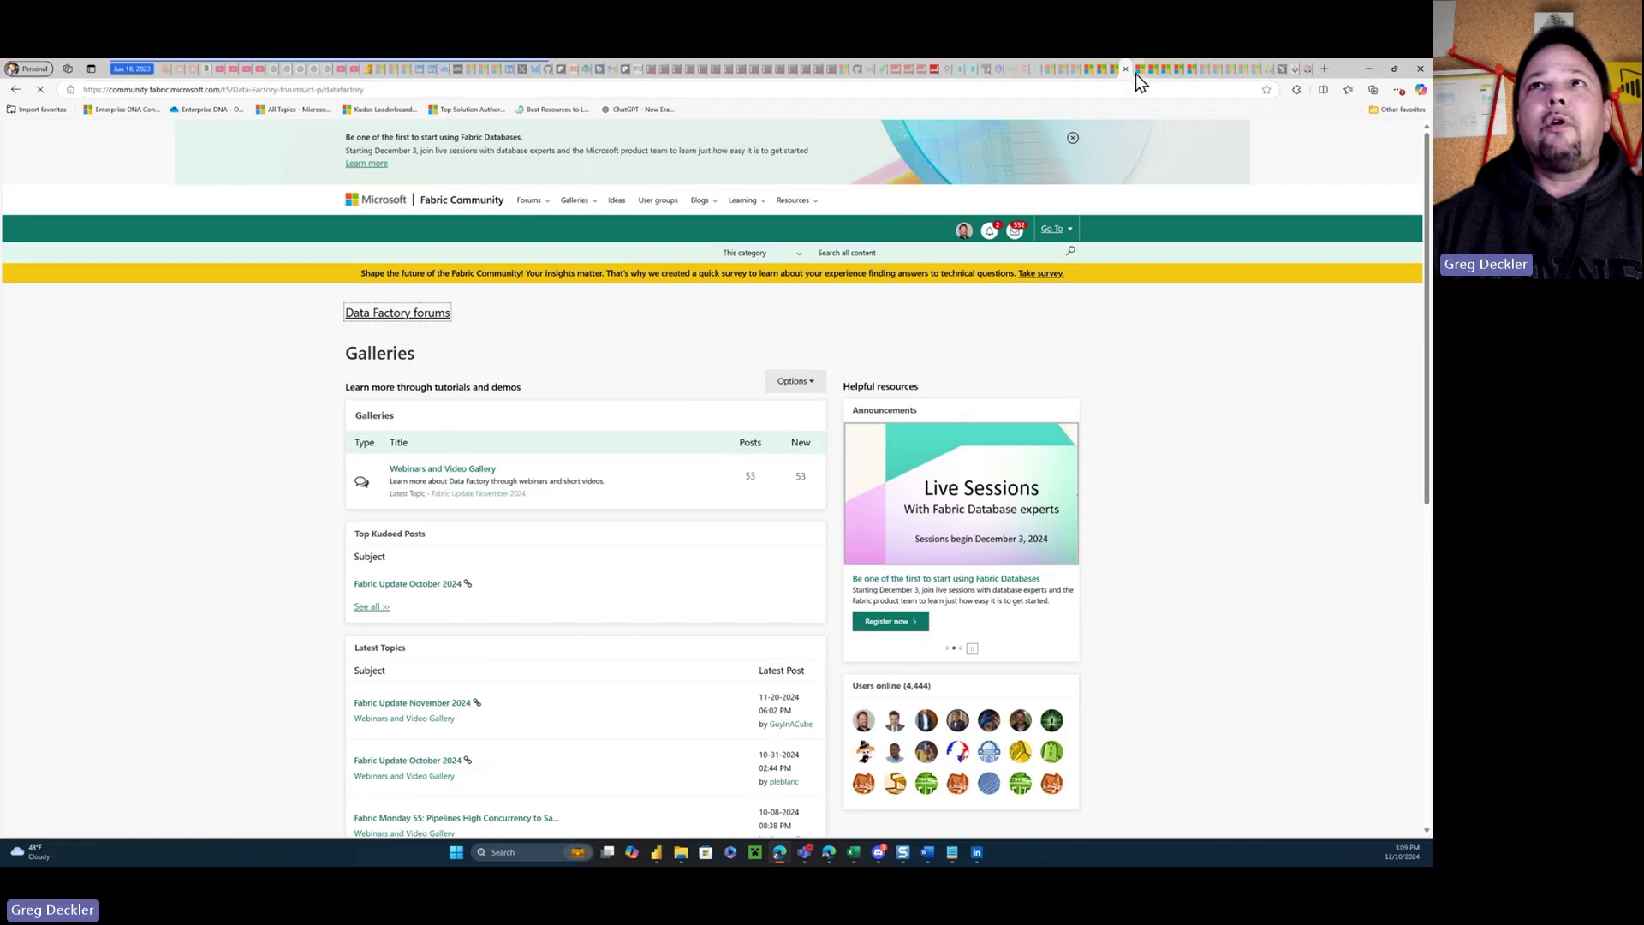
{"action": "left_click", "coordinate": [411, 312]}
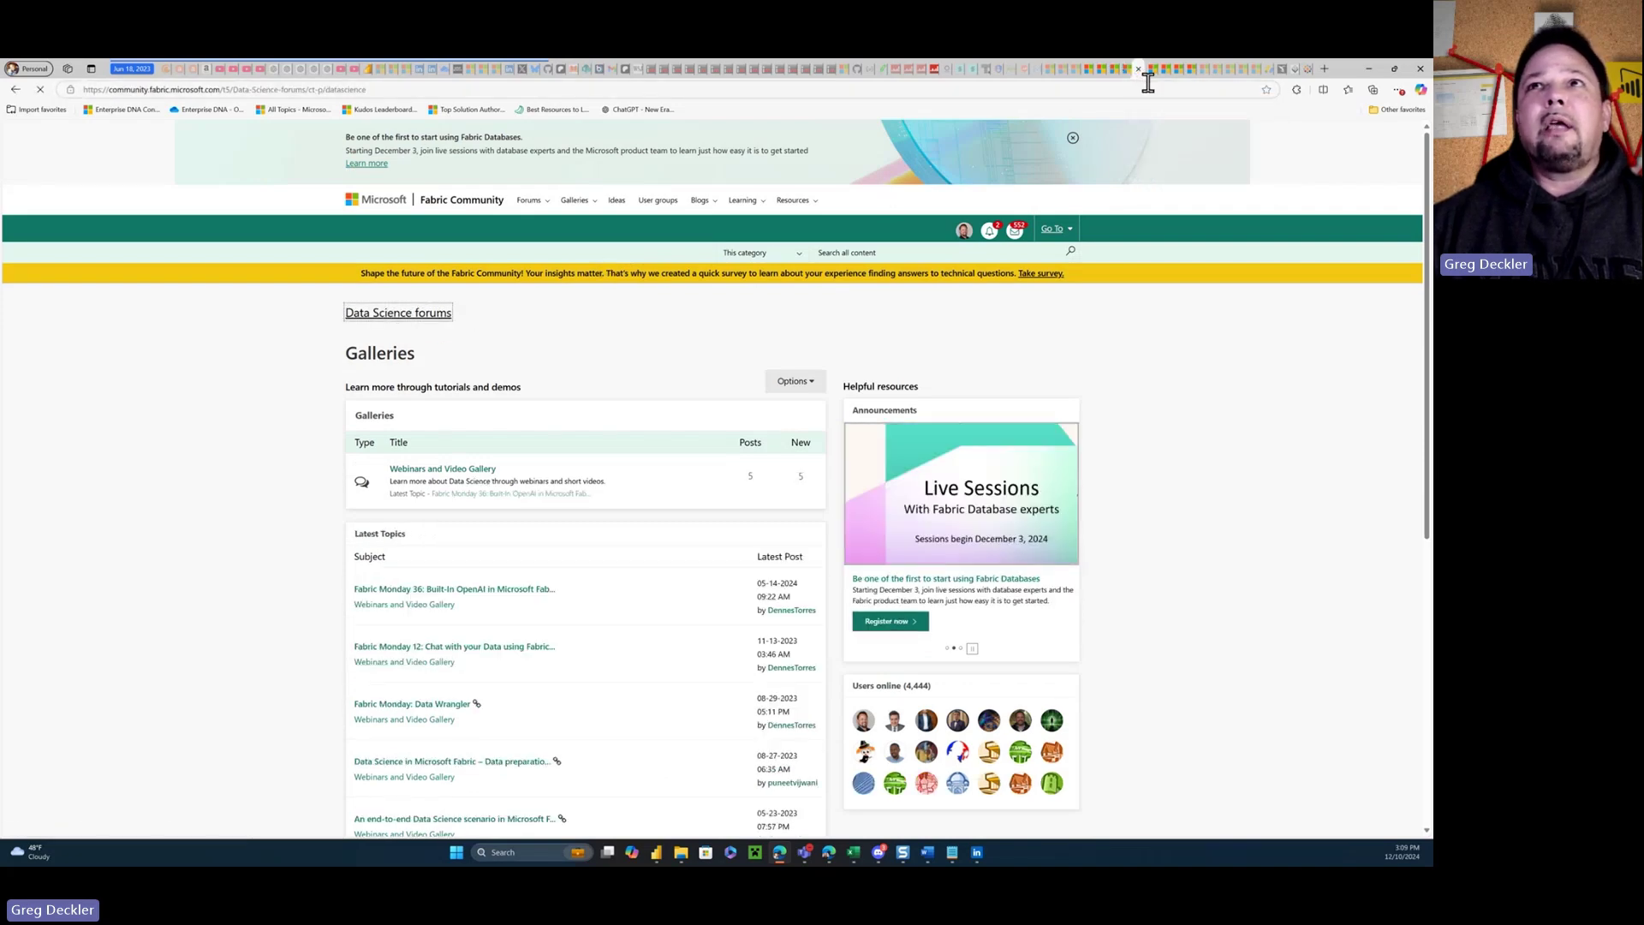
{"action": "left_click", "coordinate": [1153, 72]}
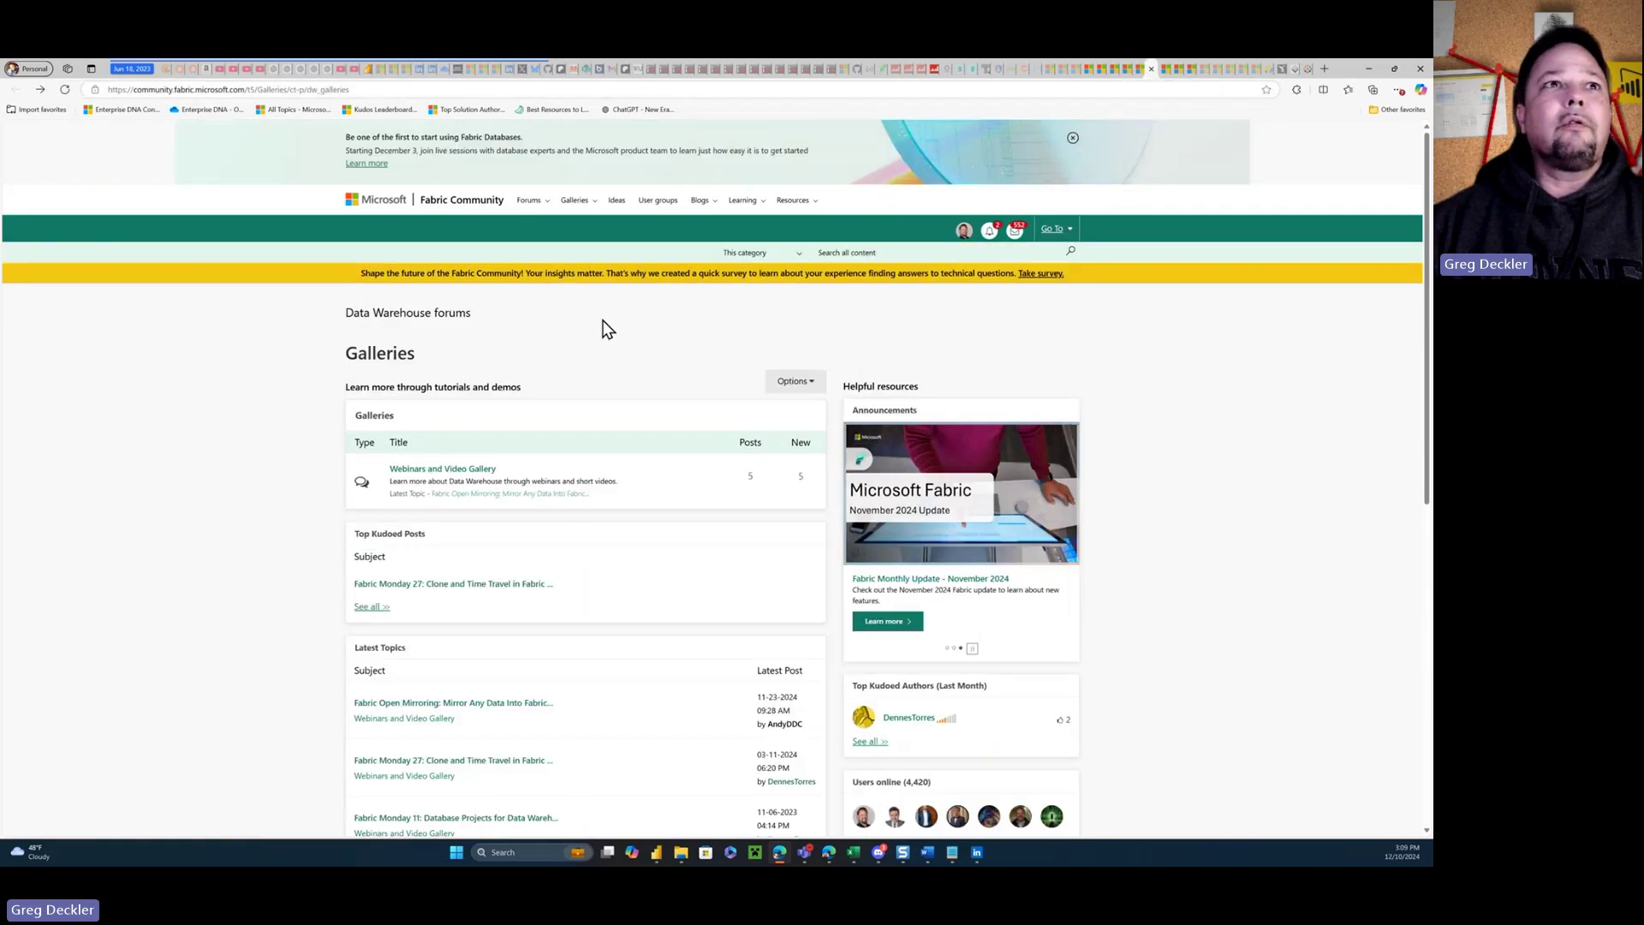
{"action": "left_click", "coordinate": [420, 313]}
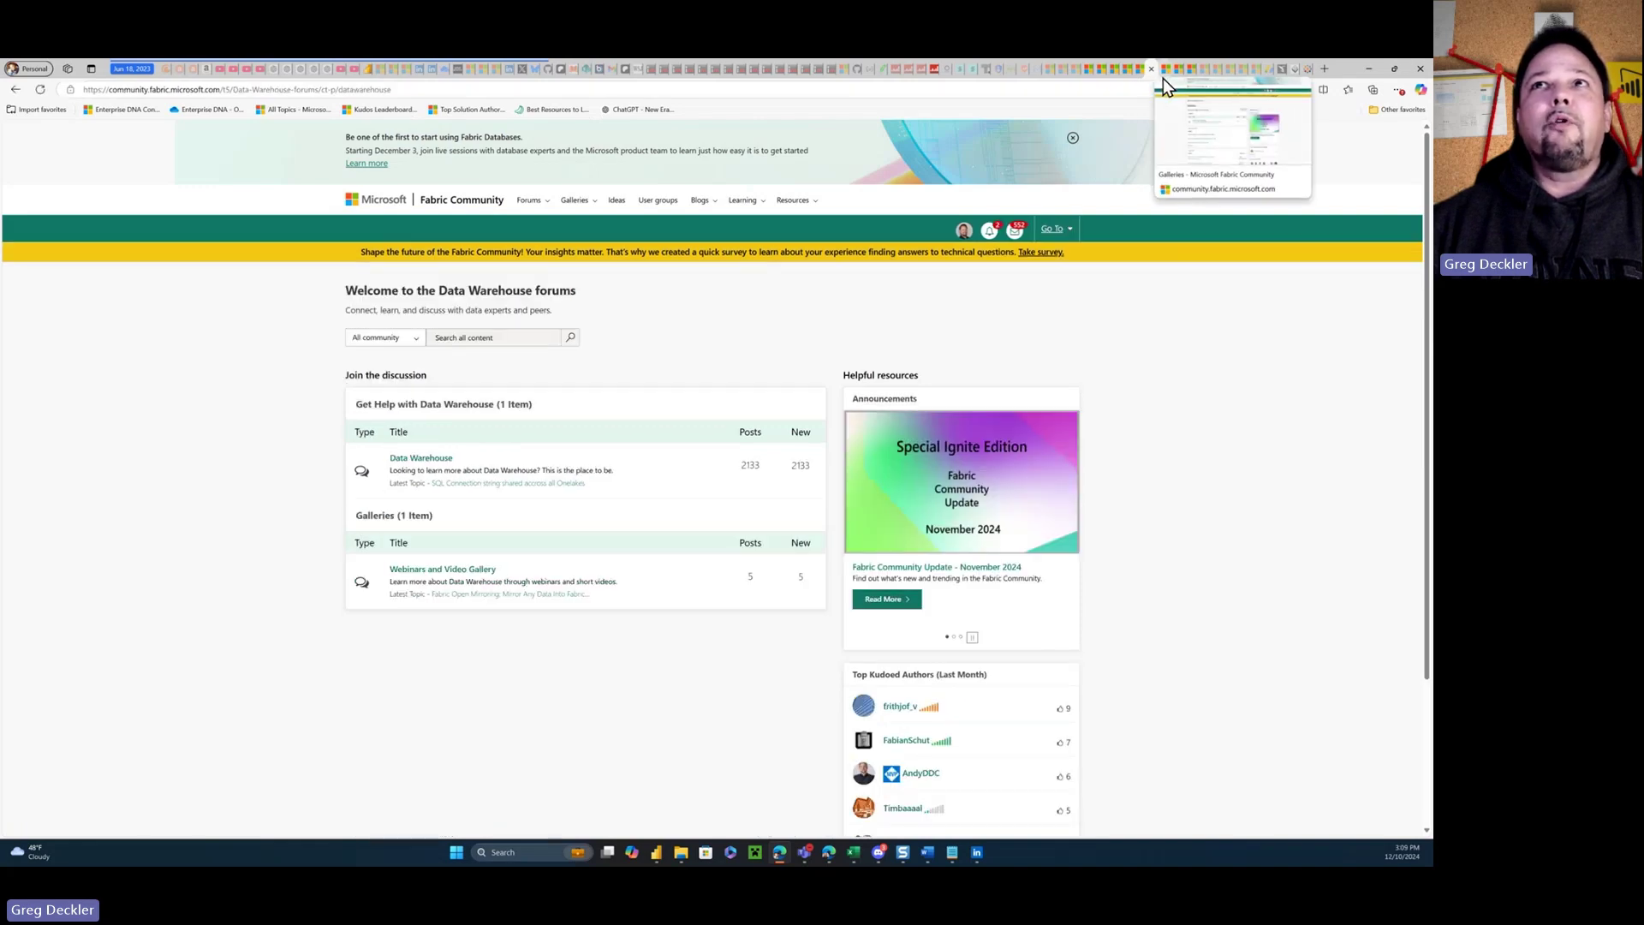
{"action": "left_click", "coordinate": [1162, 77]}
{"action": "left_click", "coordinate": [459, 312]}
{"action": "left_click", "coordinate": [1179, 74]}
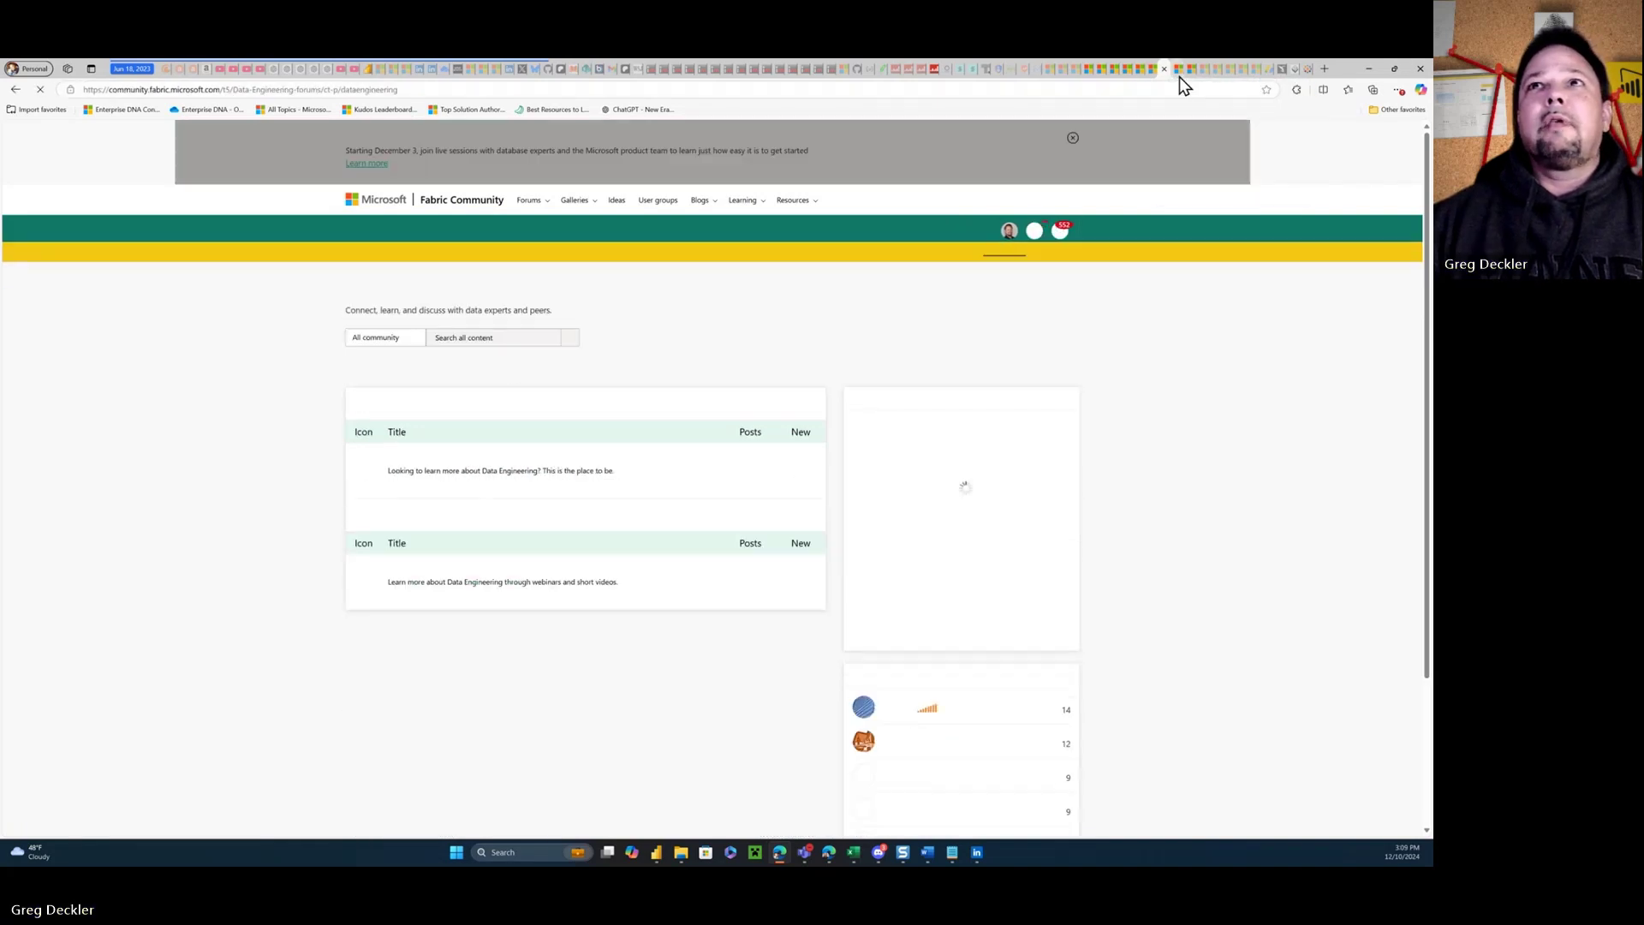
{"action": "left_click", "coordinate": [469, 313]}
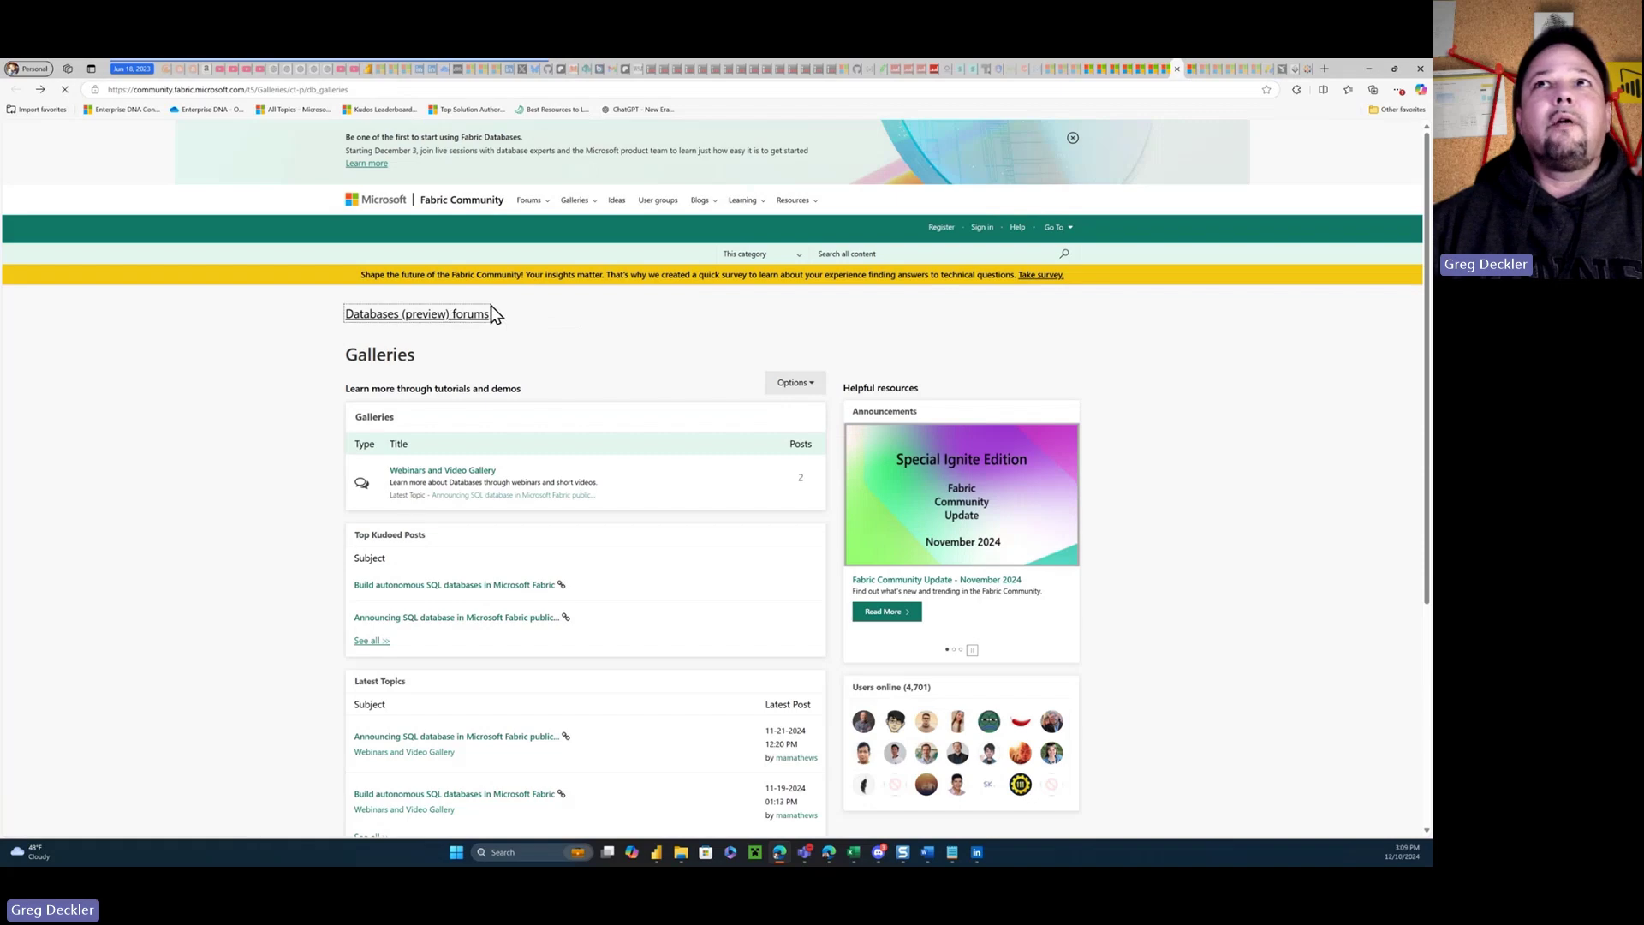
{"action": "left_click", "coordinate": [1187, 74]}
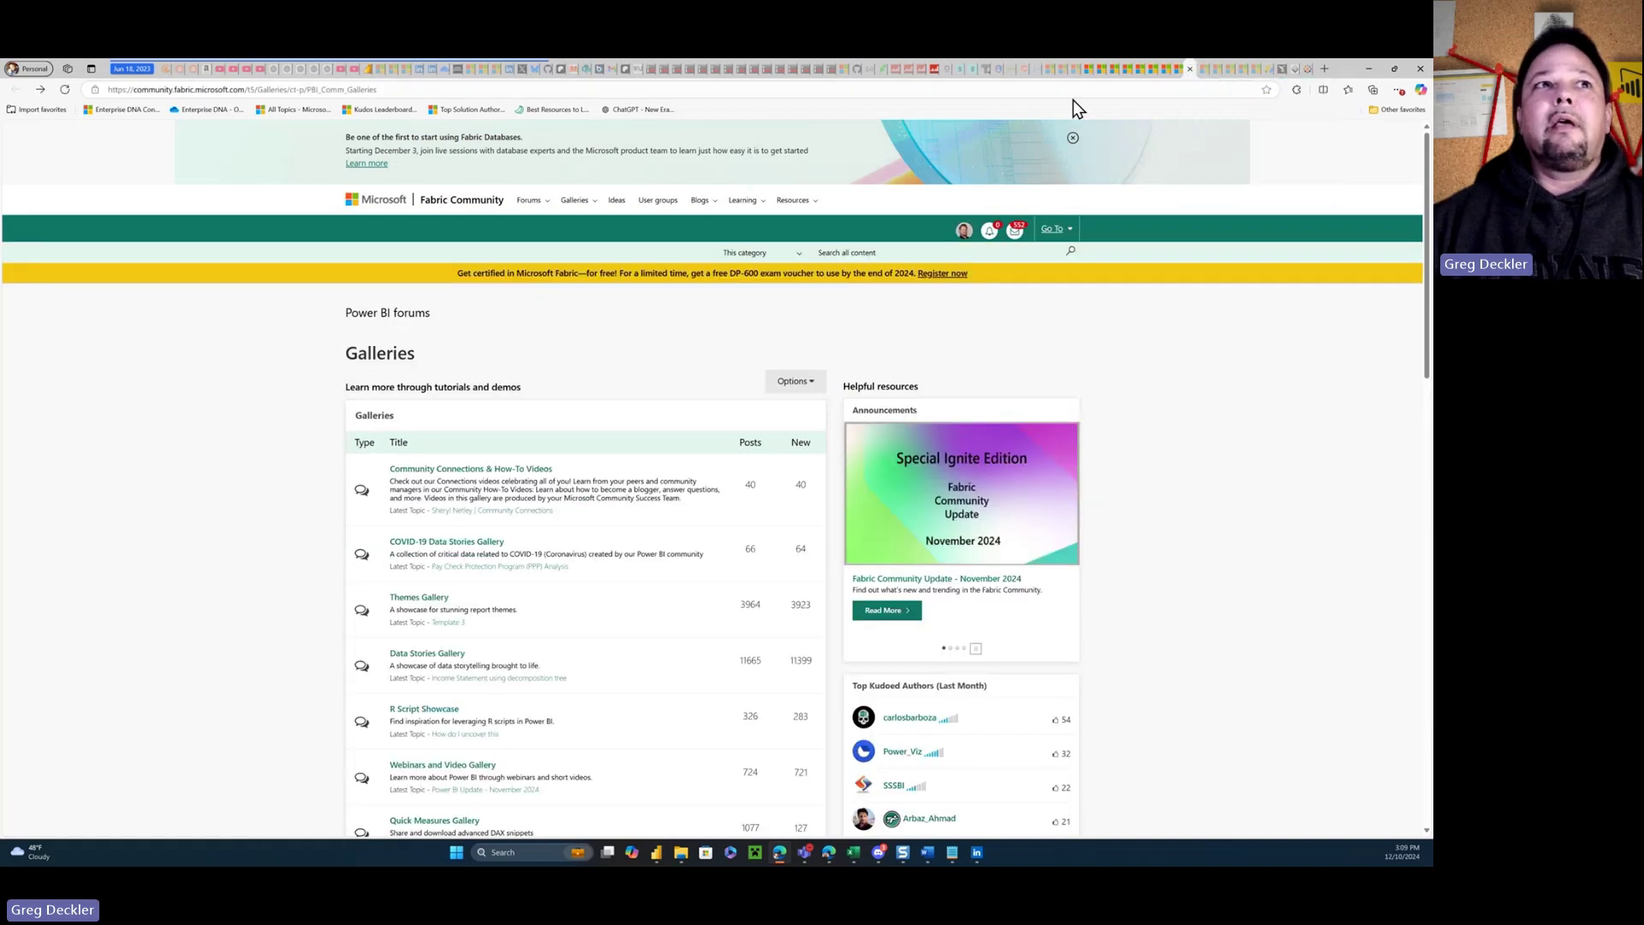
{"action": "left_click", "coordinate": [409, 316]}
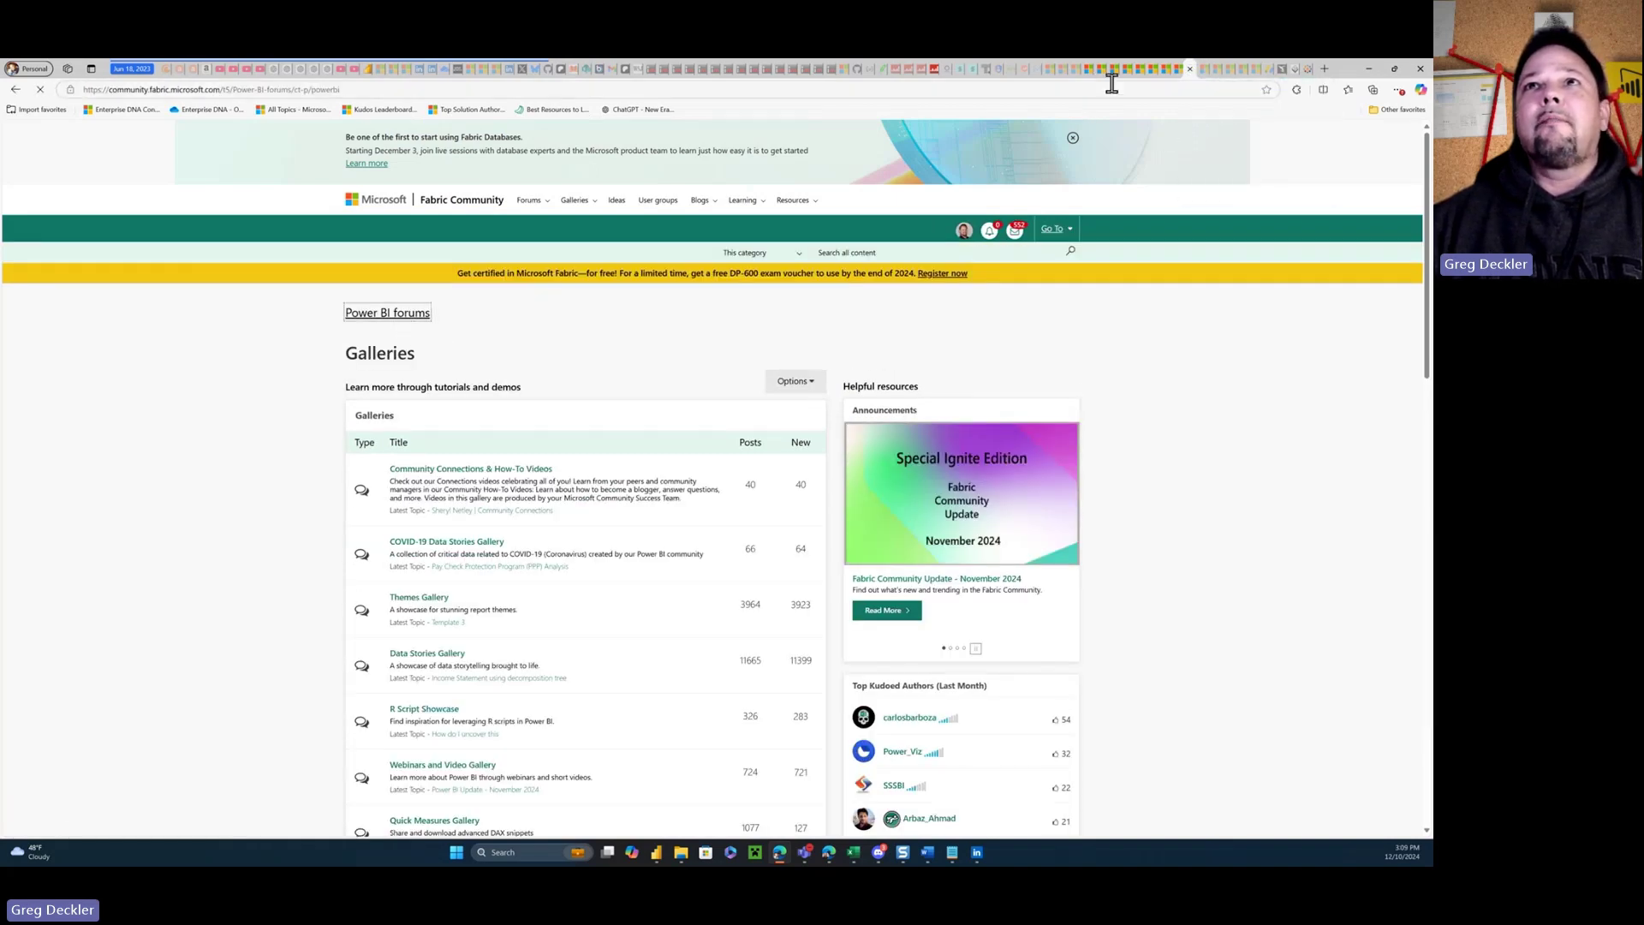
- Compare the boards and post counts on the Real-Time Intelligence, Data Factory, Data Science, Data Warehouse, Data Engineering and Databases forums pages
{"action": "left_click", "coordinate": [1098, 72]}
{"action": "left_click", "coordinate": [1116, 72]}
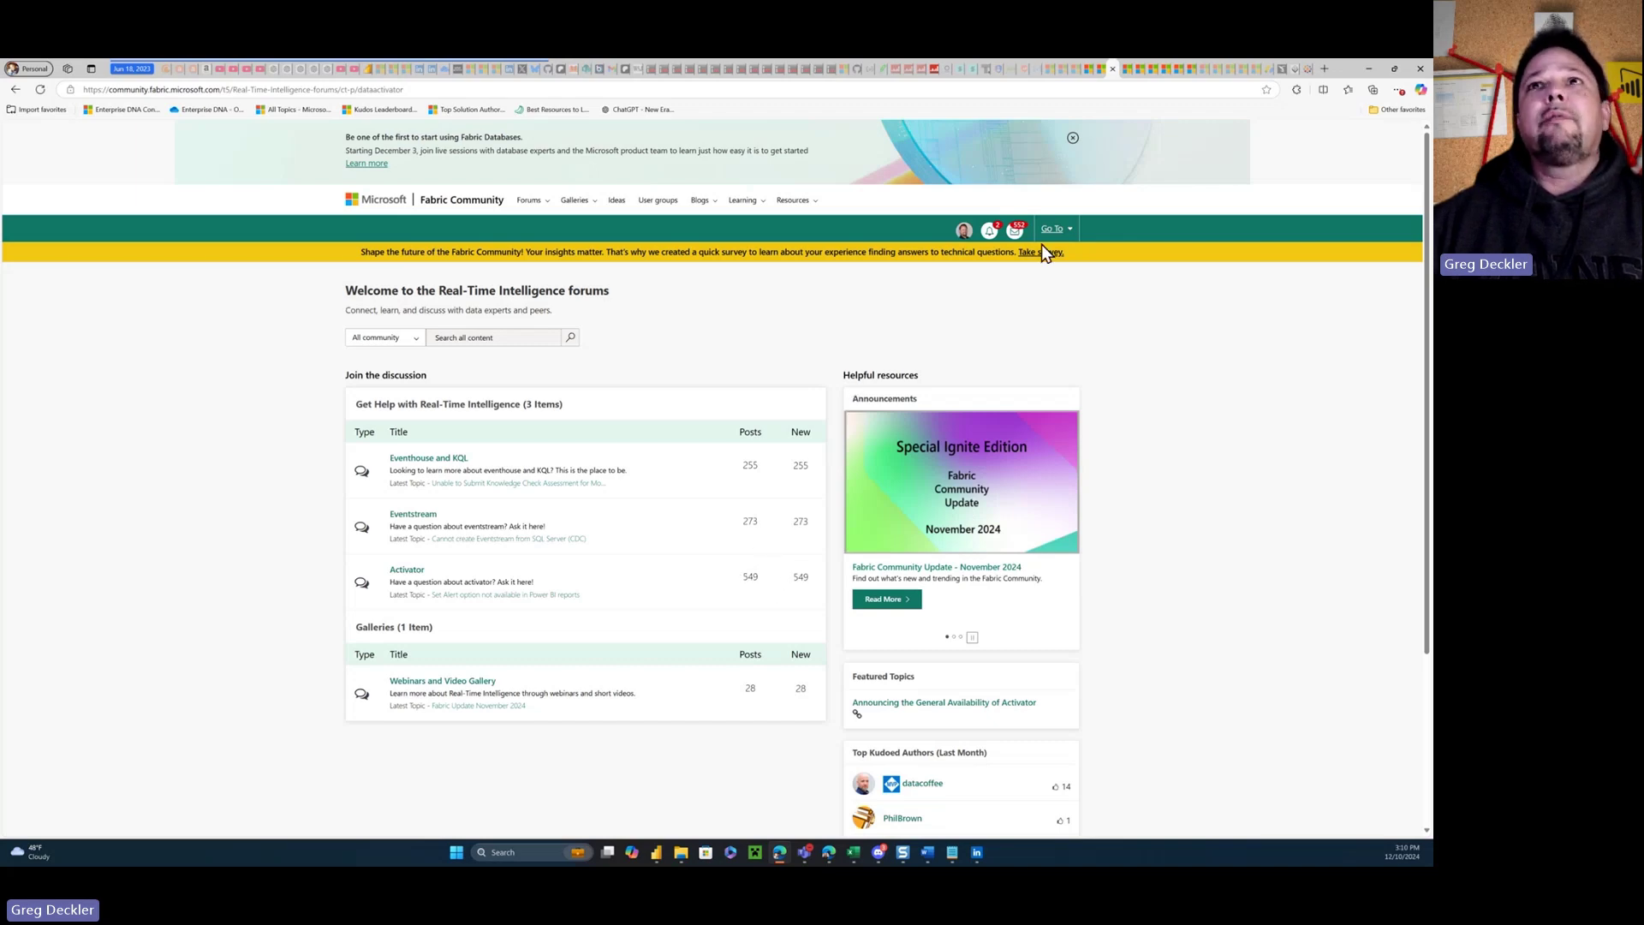
{"action": "left_click", "coordinate": [1127, 72]}
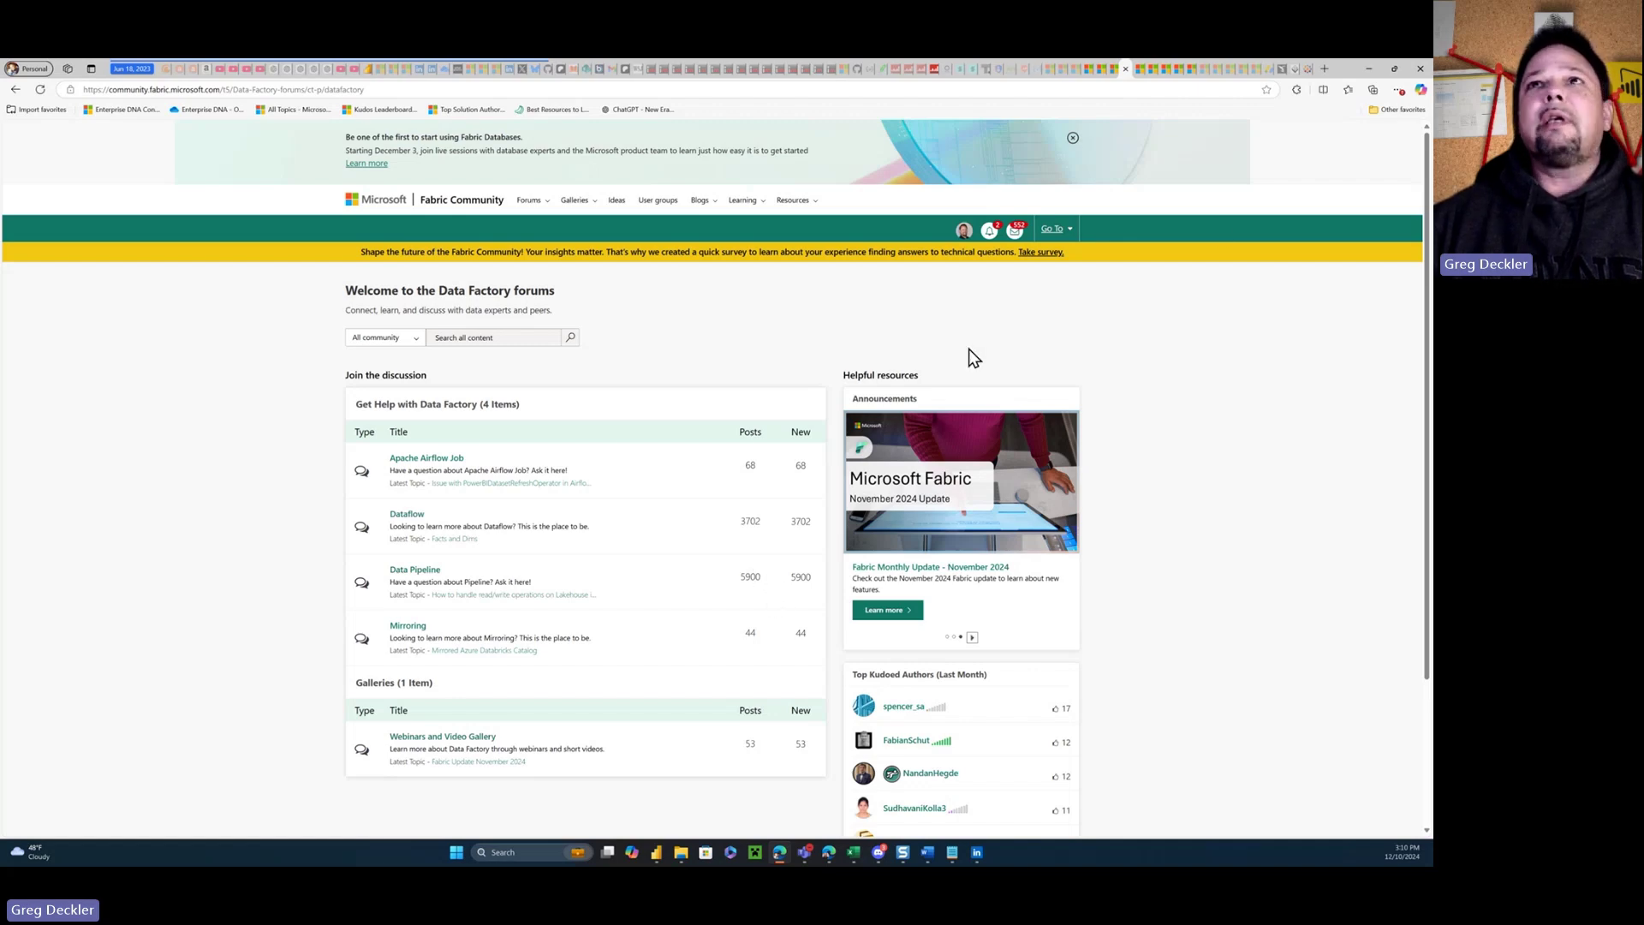
{"action": "left_click", "coordinate": [1142, 68]}
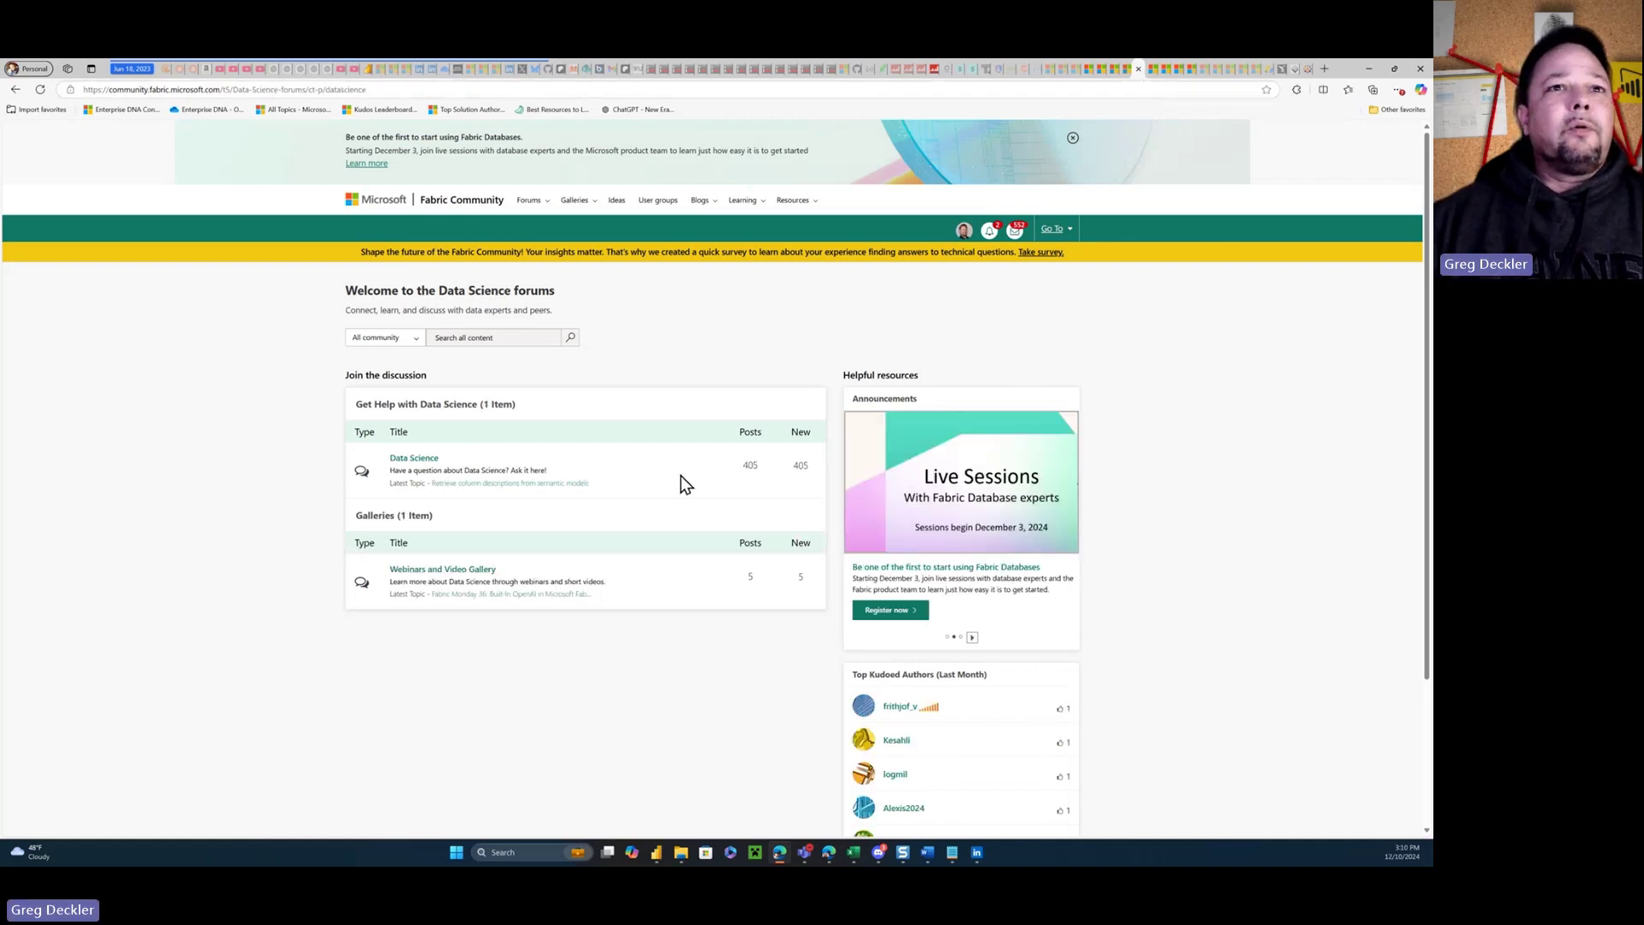
{"action": "left_click", "coordinate": [1156, 70]}
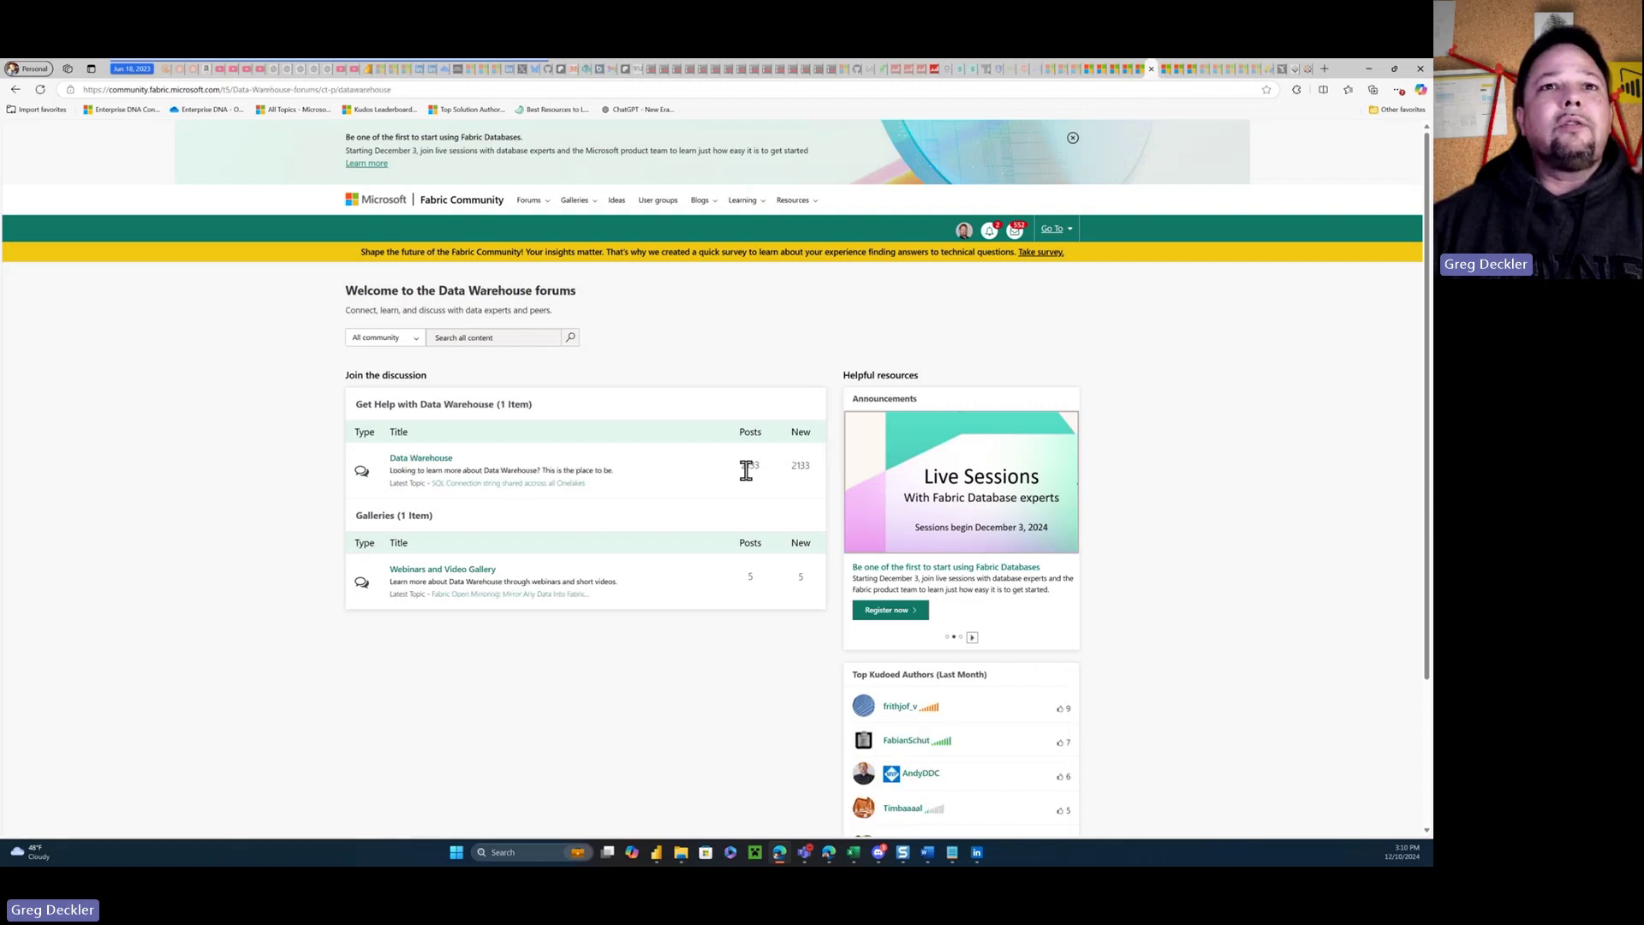
{"action": "left_click", "coordinate": [1167, 70]}
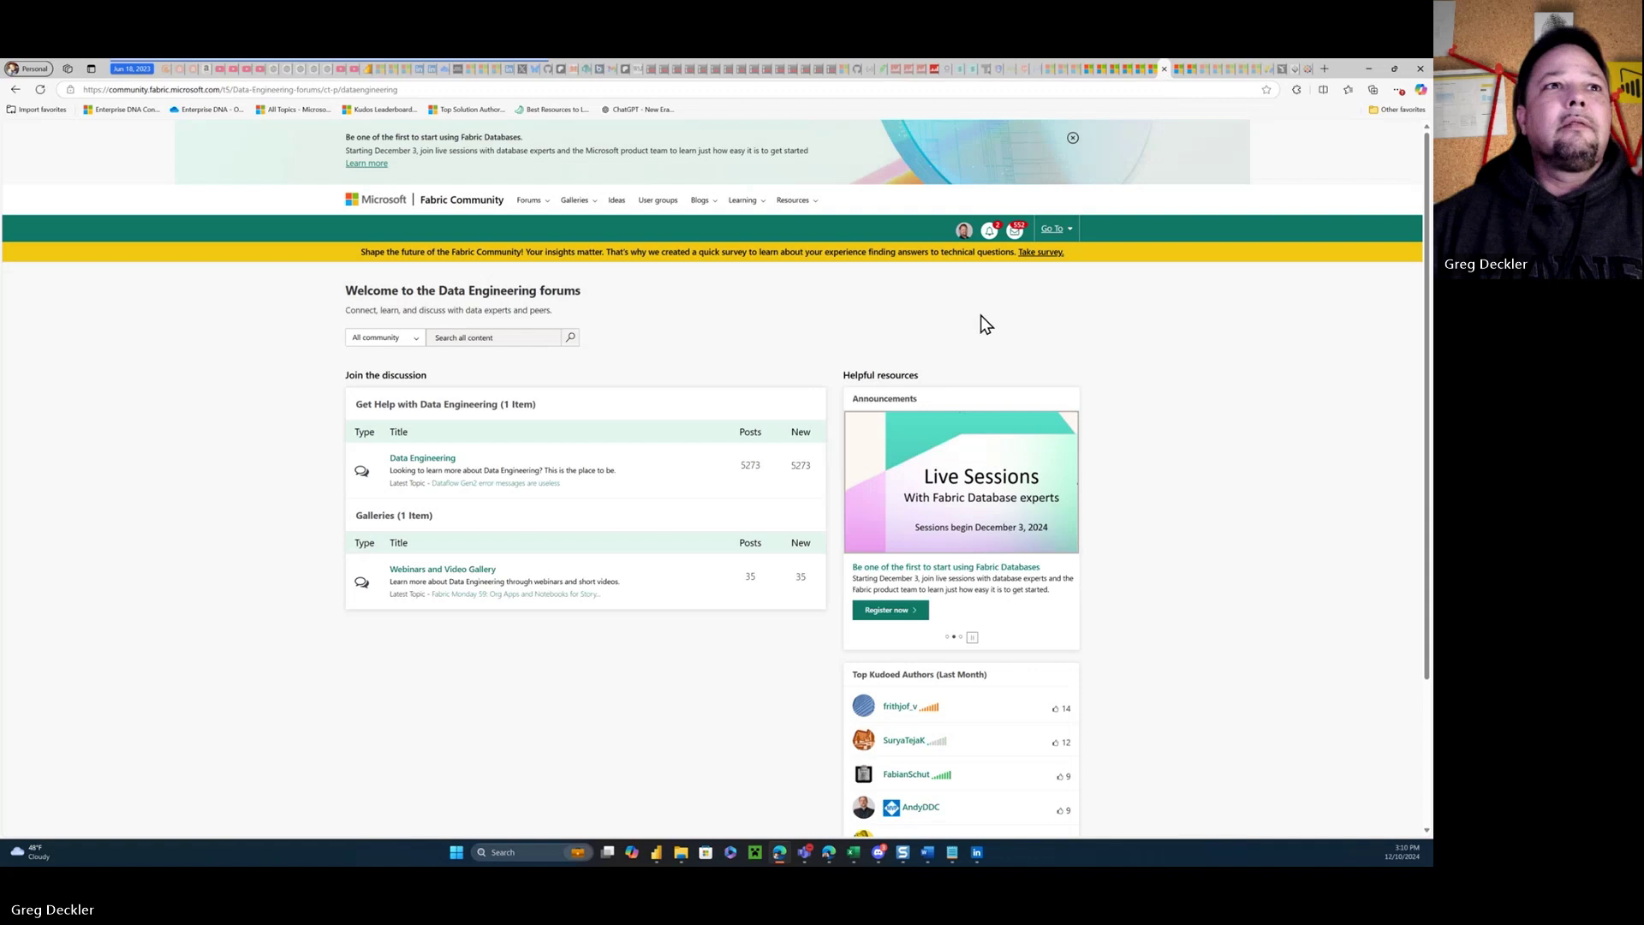
{"action": "left_click", "coordinate": [1176, 72]}
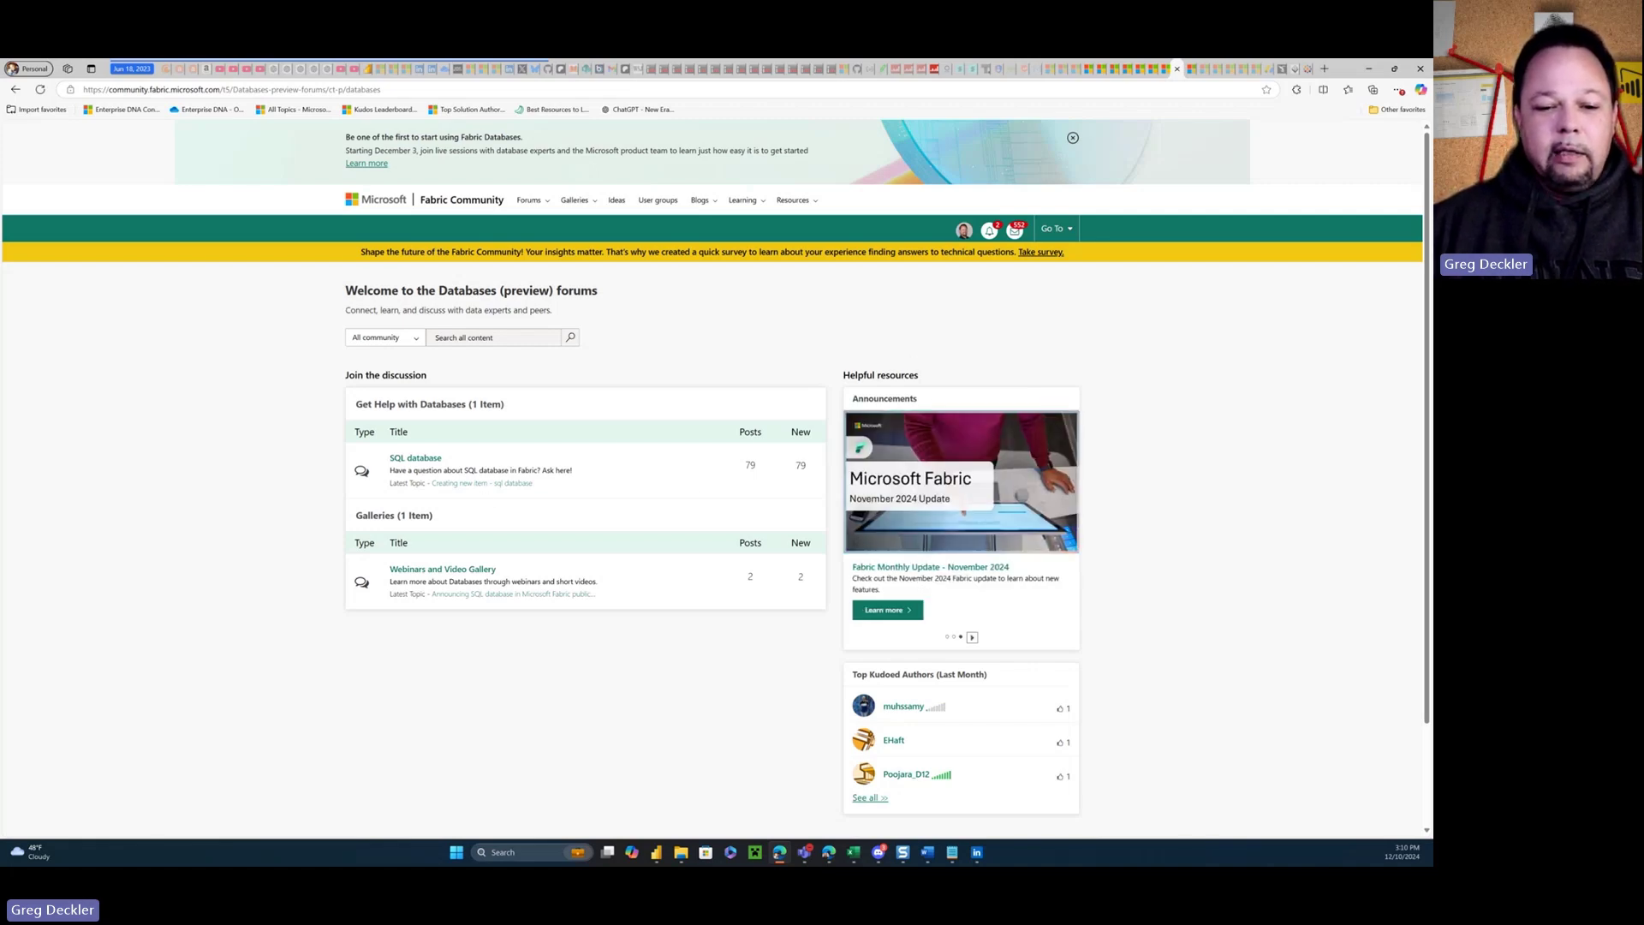
- Switch to the maximized CommunityForumPosts3 report in Power BI Desktop, show the Fabric and Data Factory page, and examine its queries in Power Query Editor
{"action": "key", "text": "alt+Tab"}
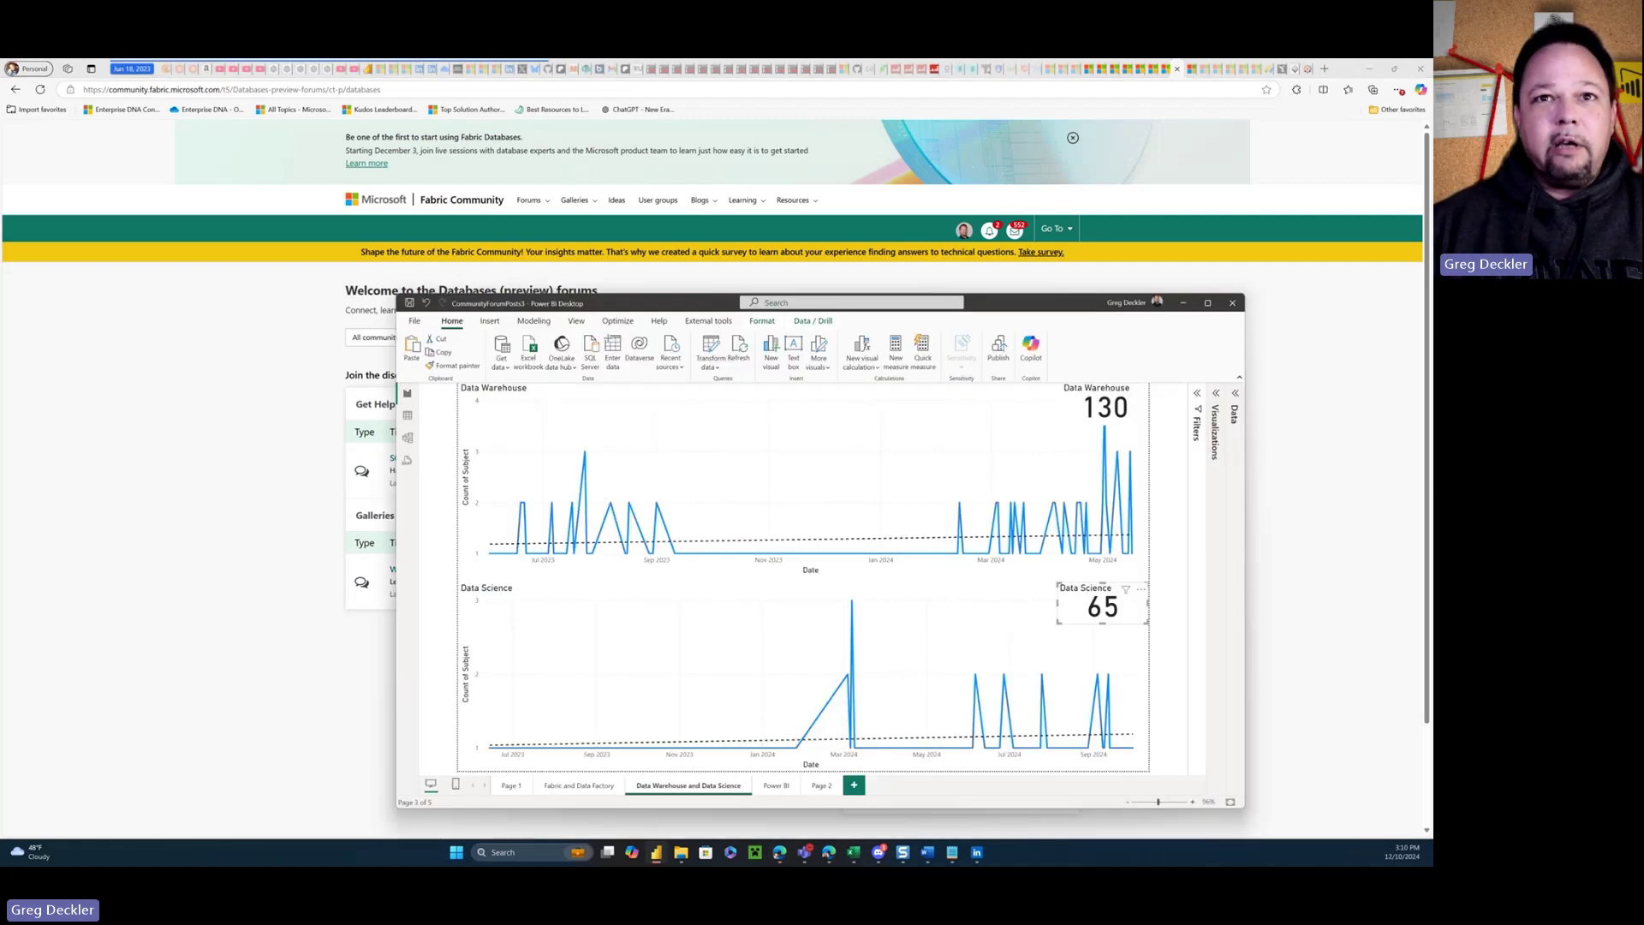
{"action": "left_click", "coordinate": [1209, 302]}
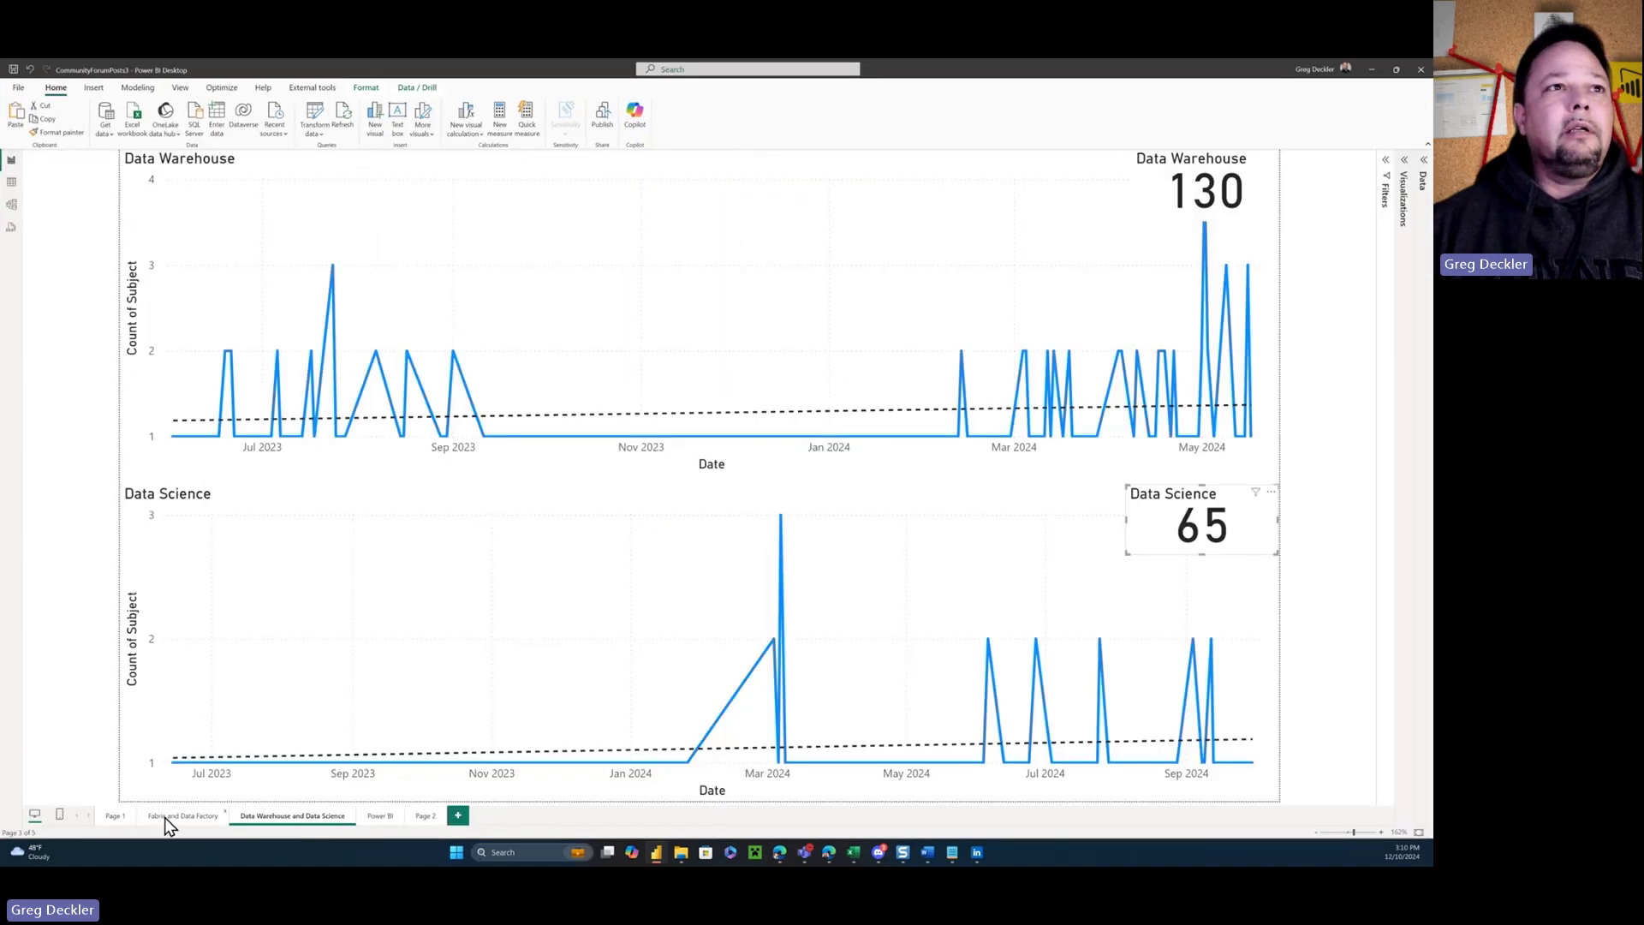
{"action": "left_click", "coordinate": [168, 817]}
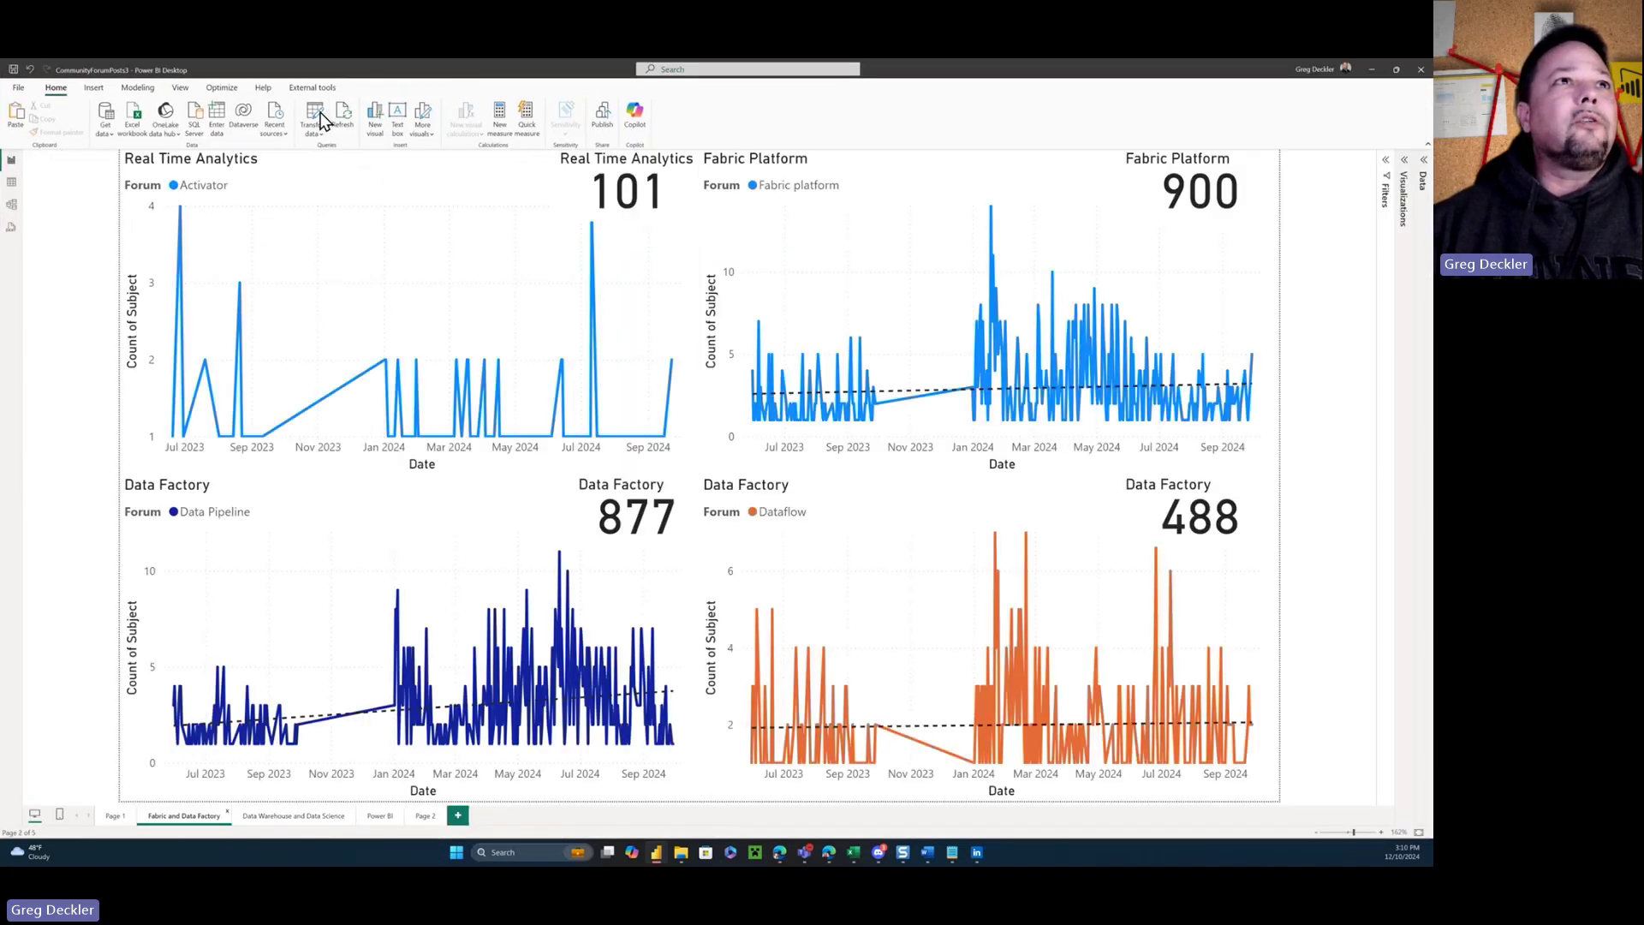
{"action": "left_click", "coordinate": [315, 115]}
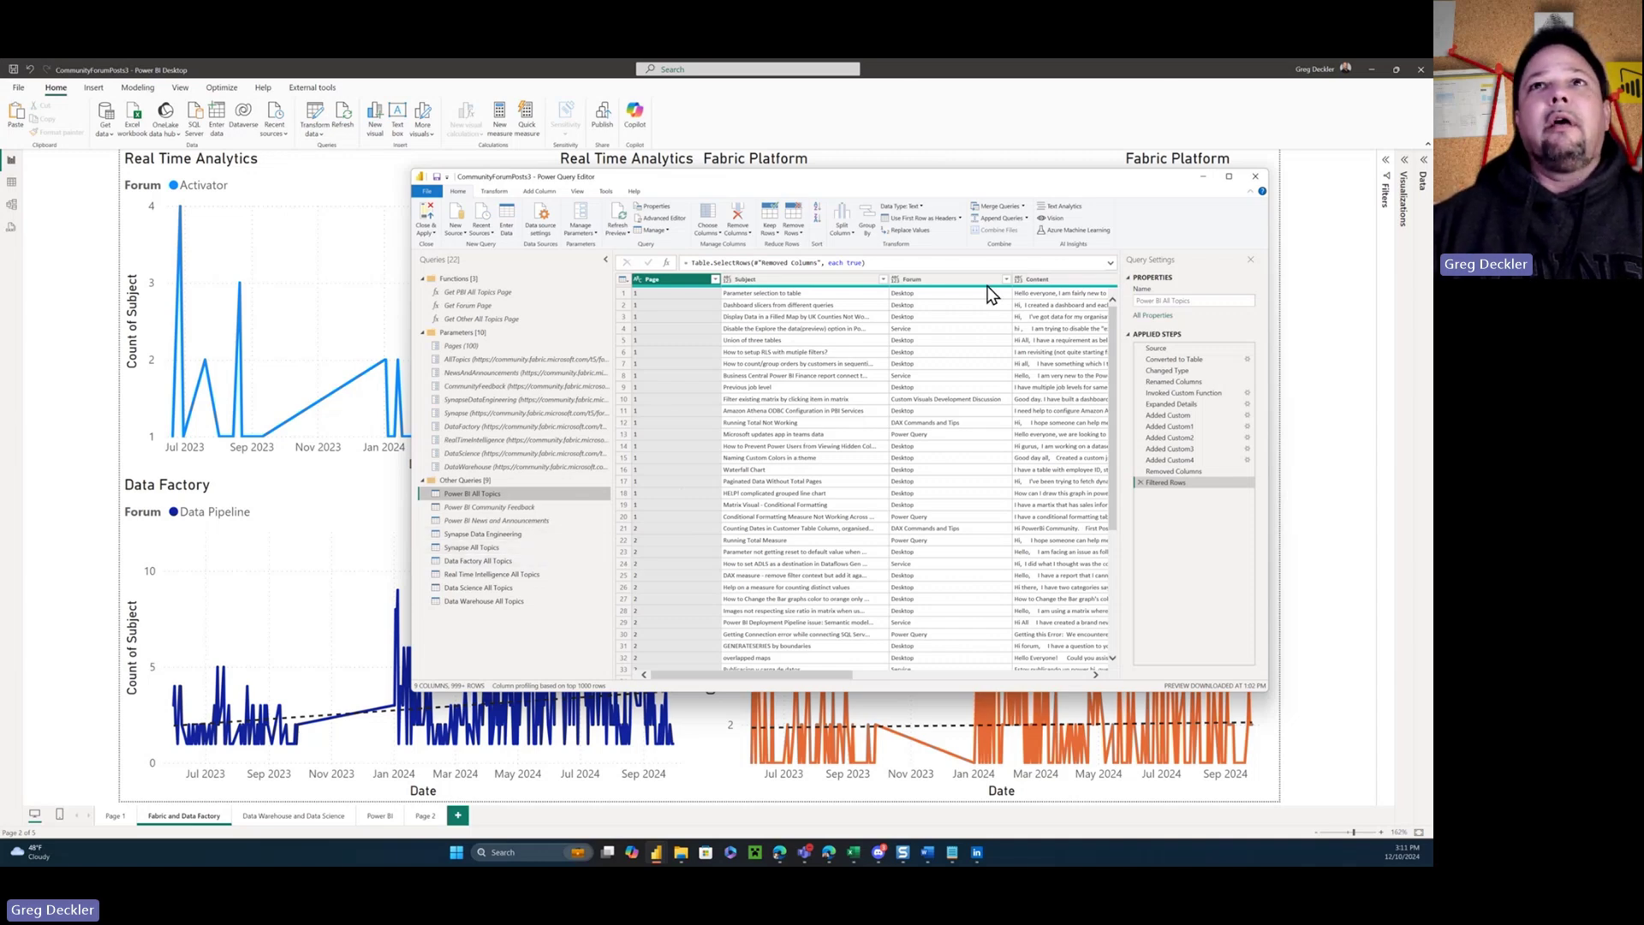
{"action": "left_click", "coordinate": [1202, 178]}
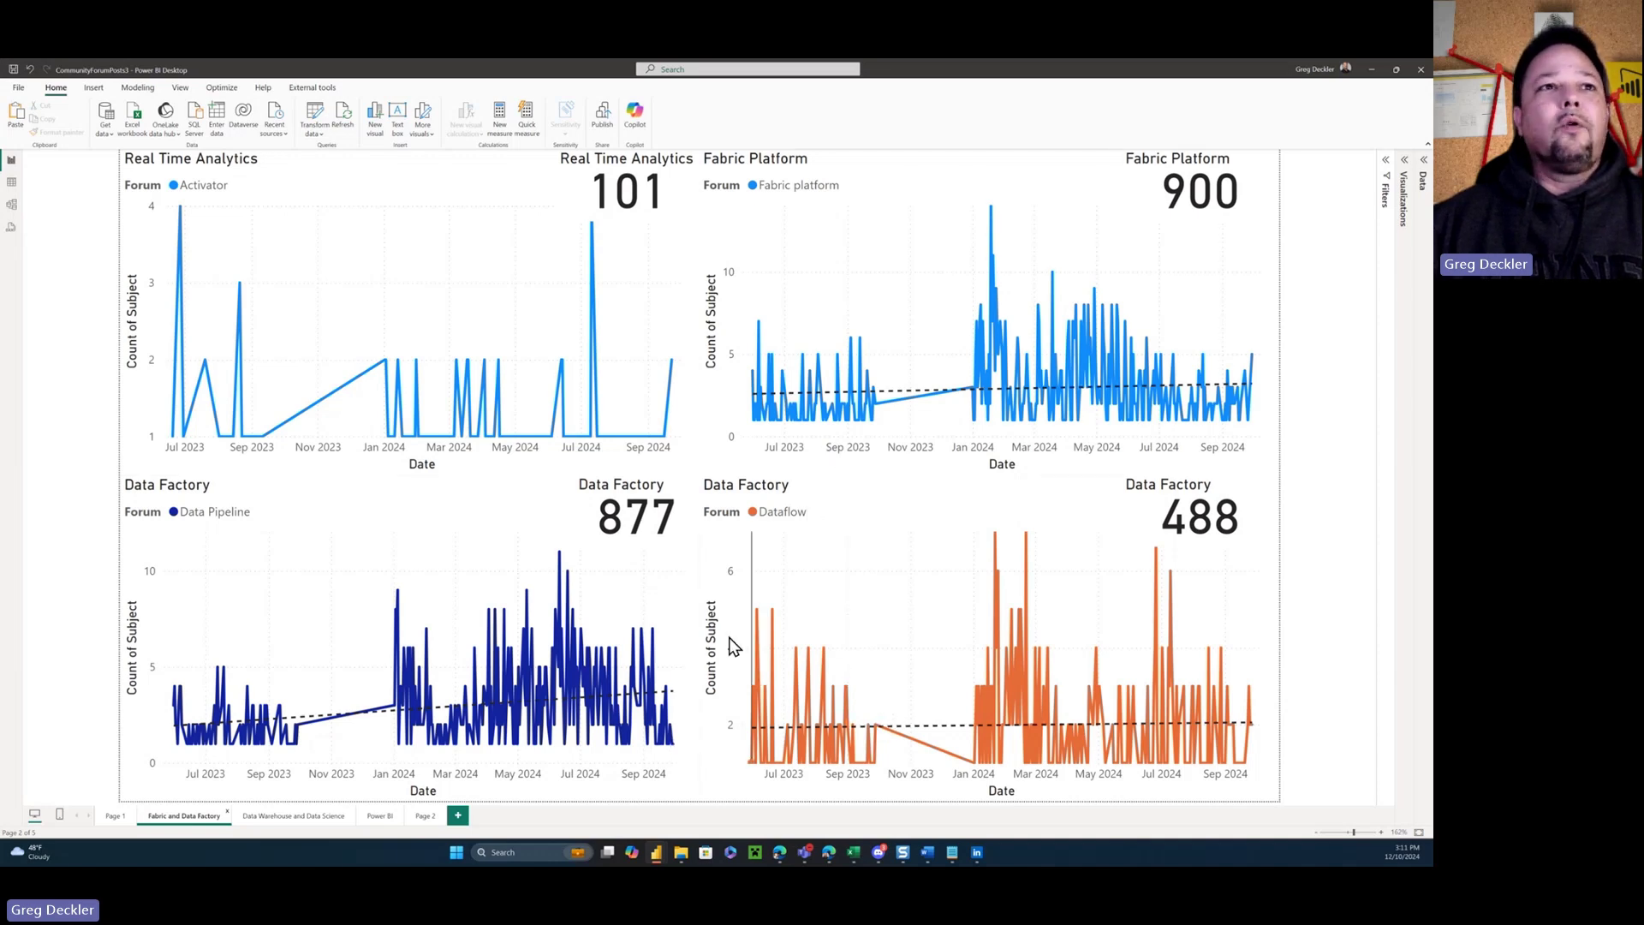
- Add a trend line to the Real Time Analytics line chart on the Fabric and Data Factory page
{"action": "left_click", "coordinate": [650, 219]}
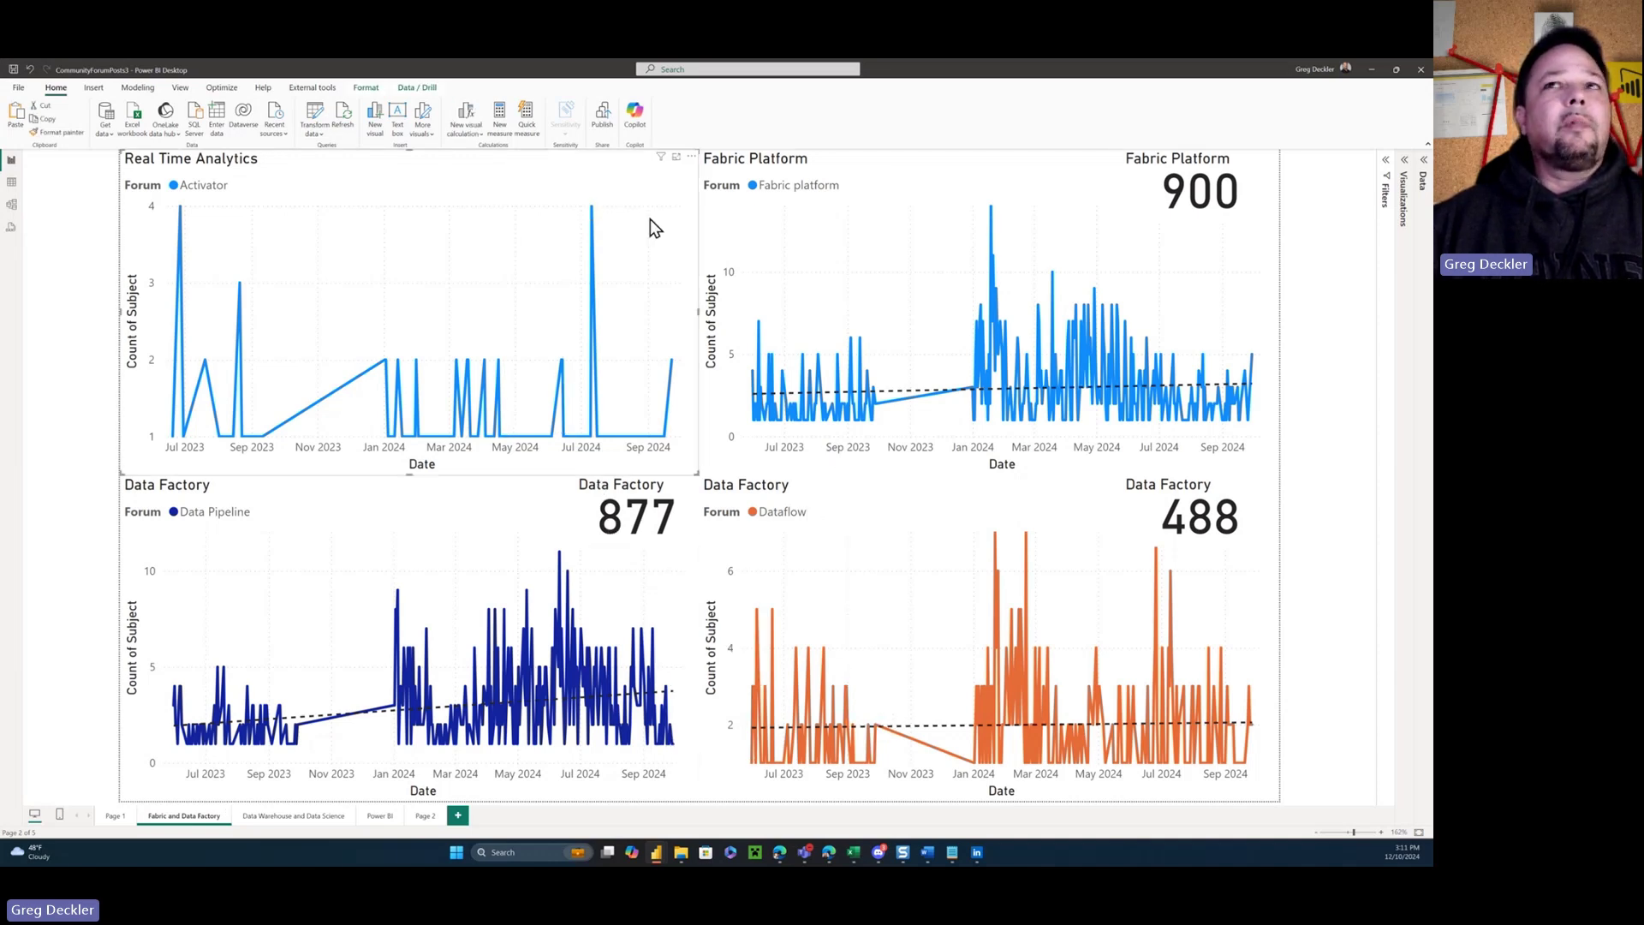
{"action": "left_click", "coordinate": [1423, 161]}
{"action": "left_click", "coordinate": [1329, 168]}
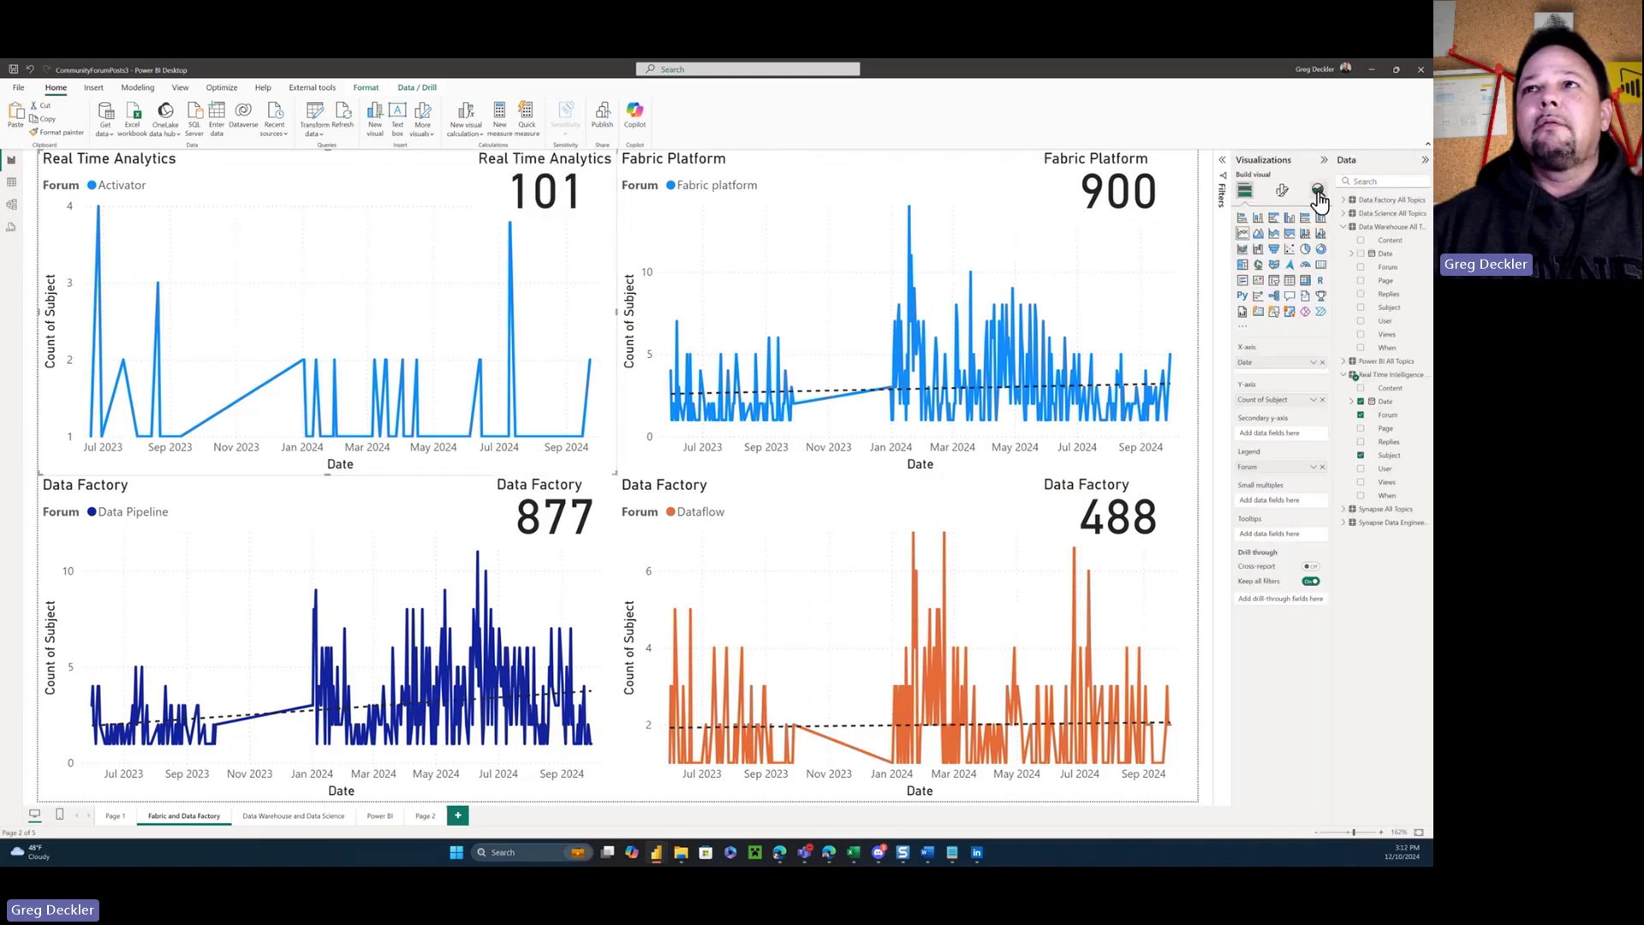
{"action": "left_click", "coordinate": [1319, 190]}
{"action": "left_click", "coordinate": [1319, 244]}
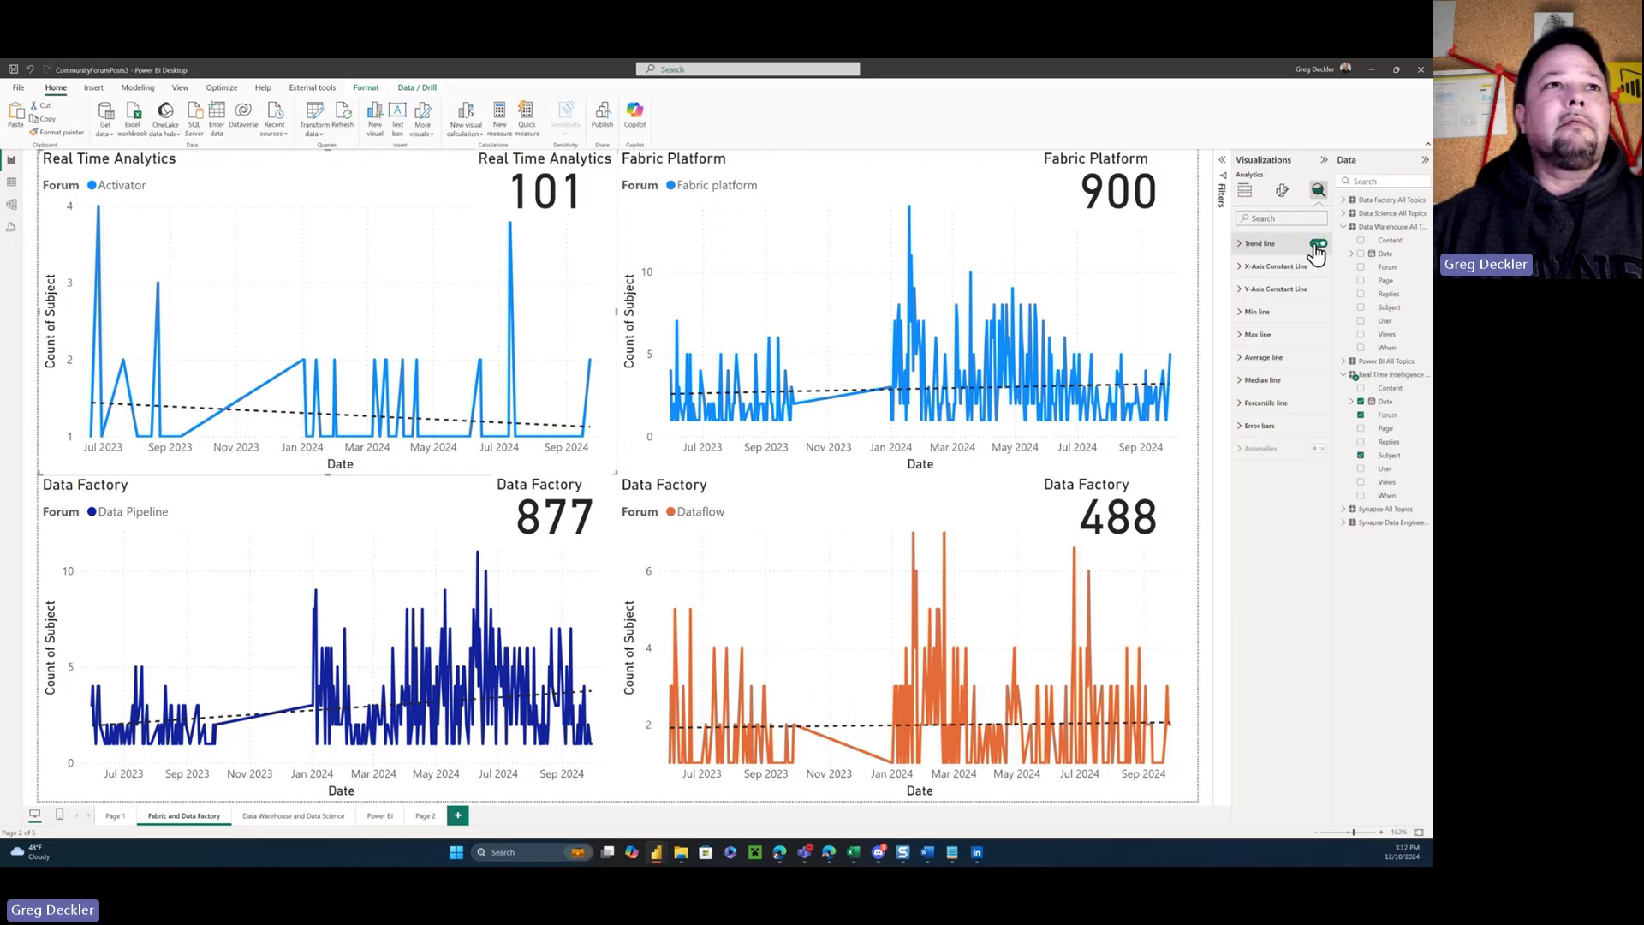
{"action": "left_click", "coordinate": [1323, 160]}
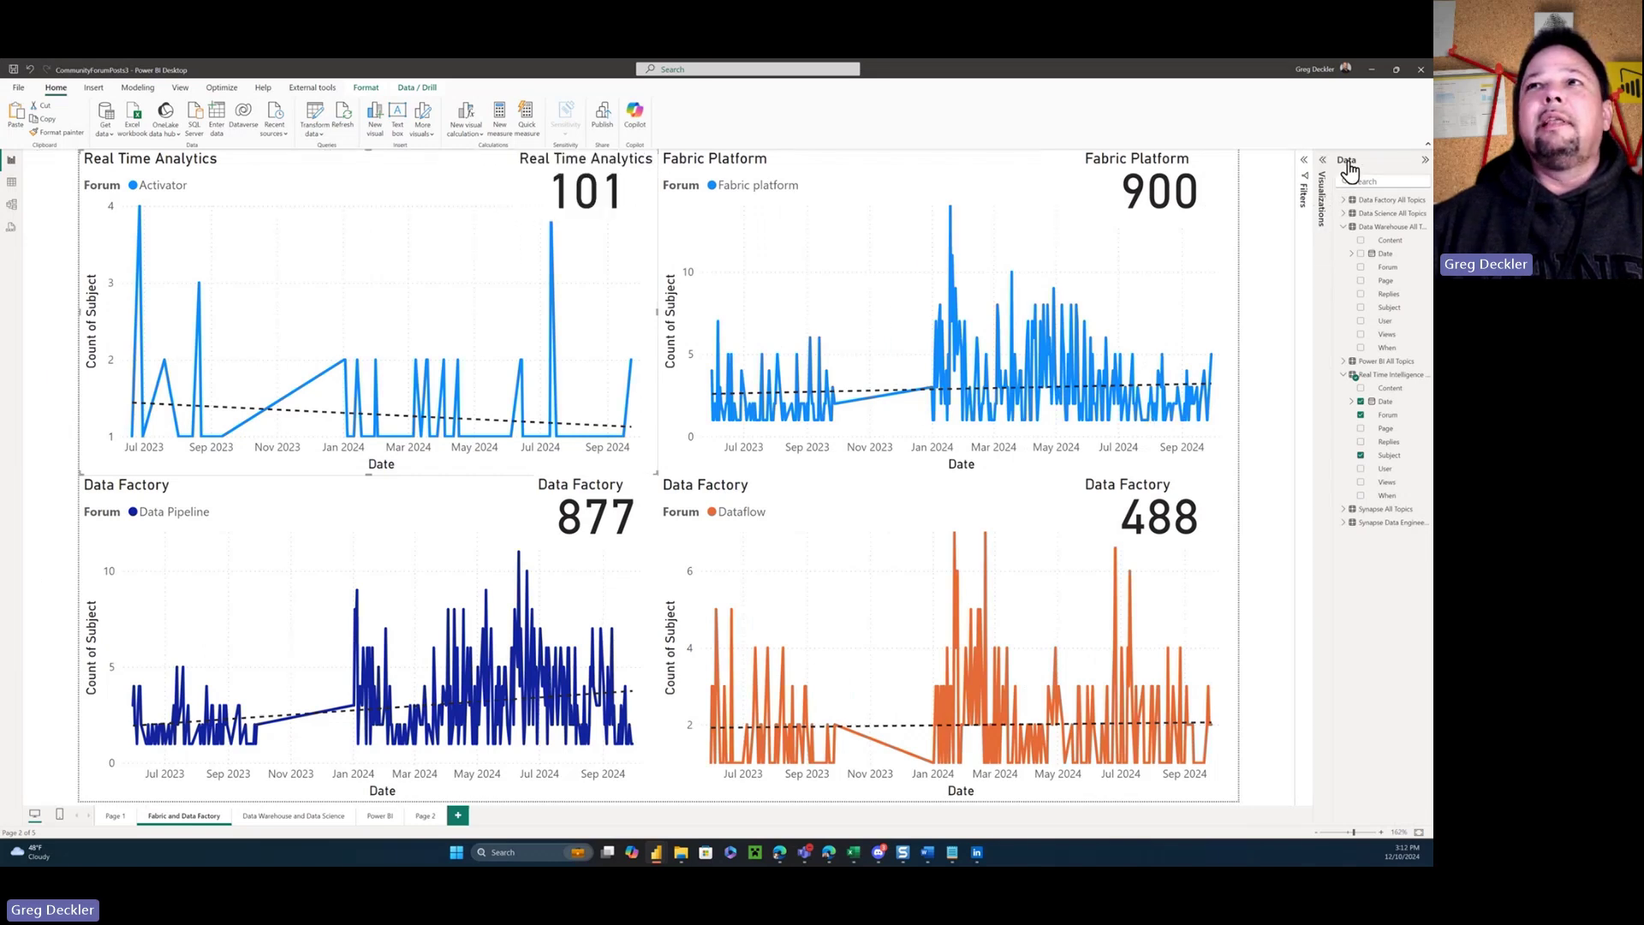
- Collapse the Data pane and clear the chart selection to give the Fabric and Data Factory page more room
{"action": "left_click", "coordinate": [1424, 163]}
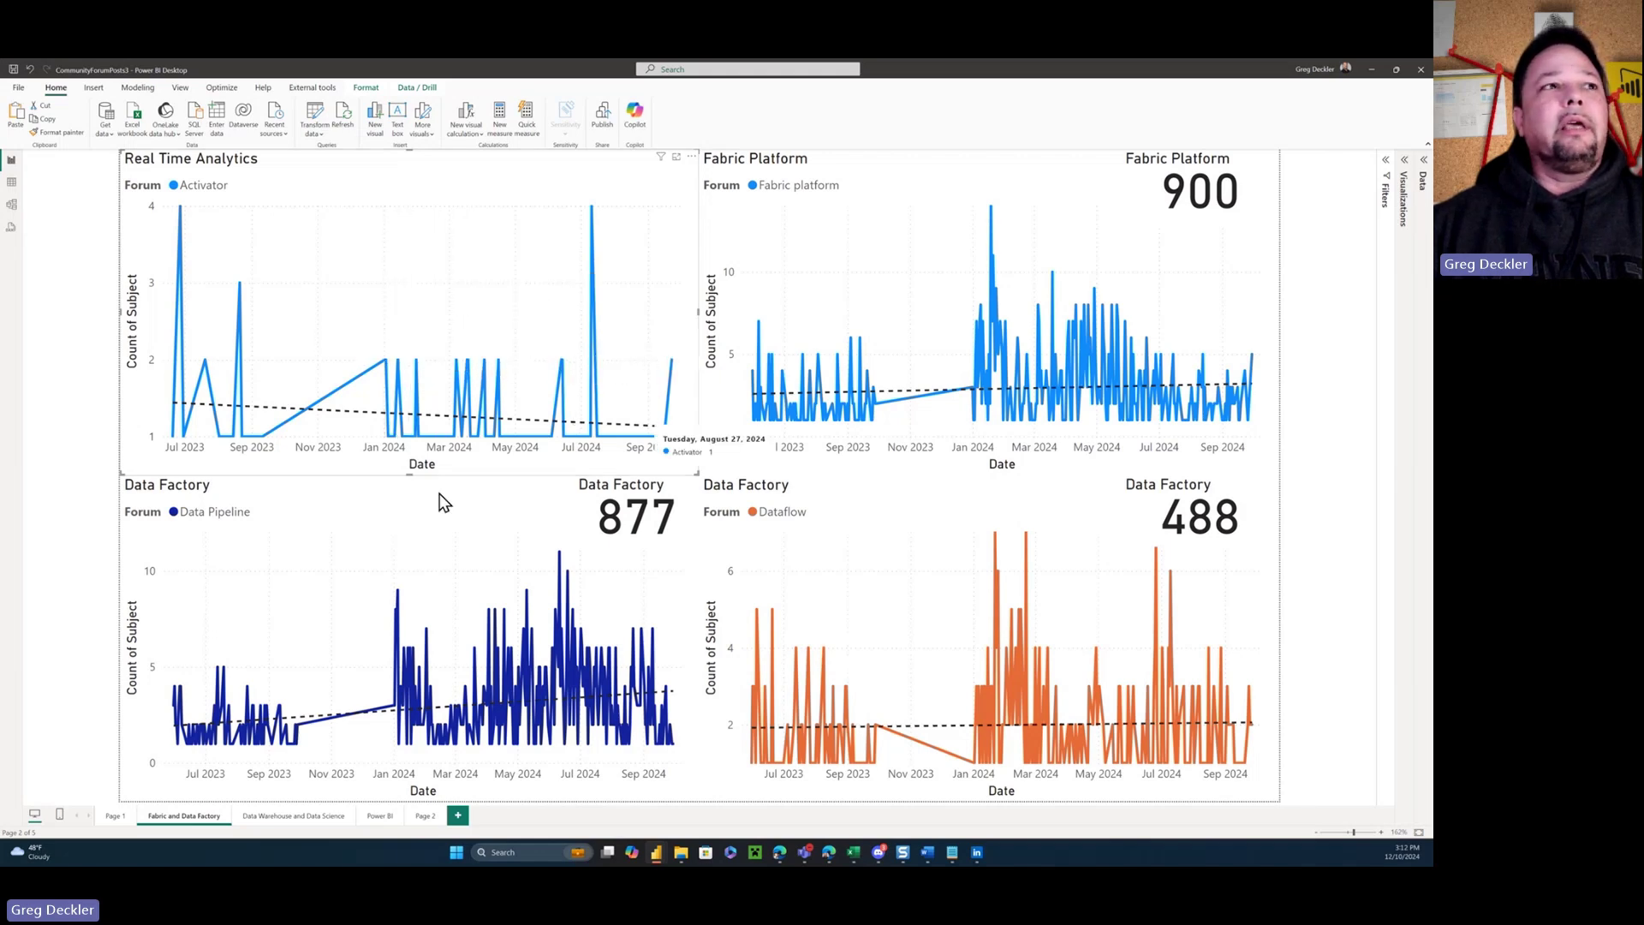
{"action": "left_click", "coordinate": [1312, 345]}
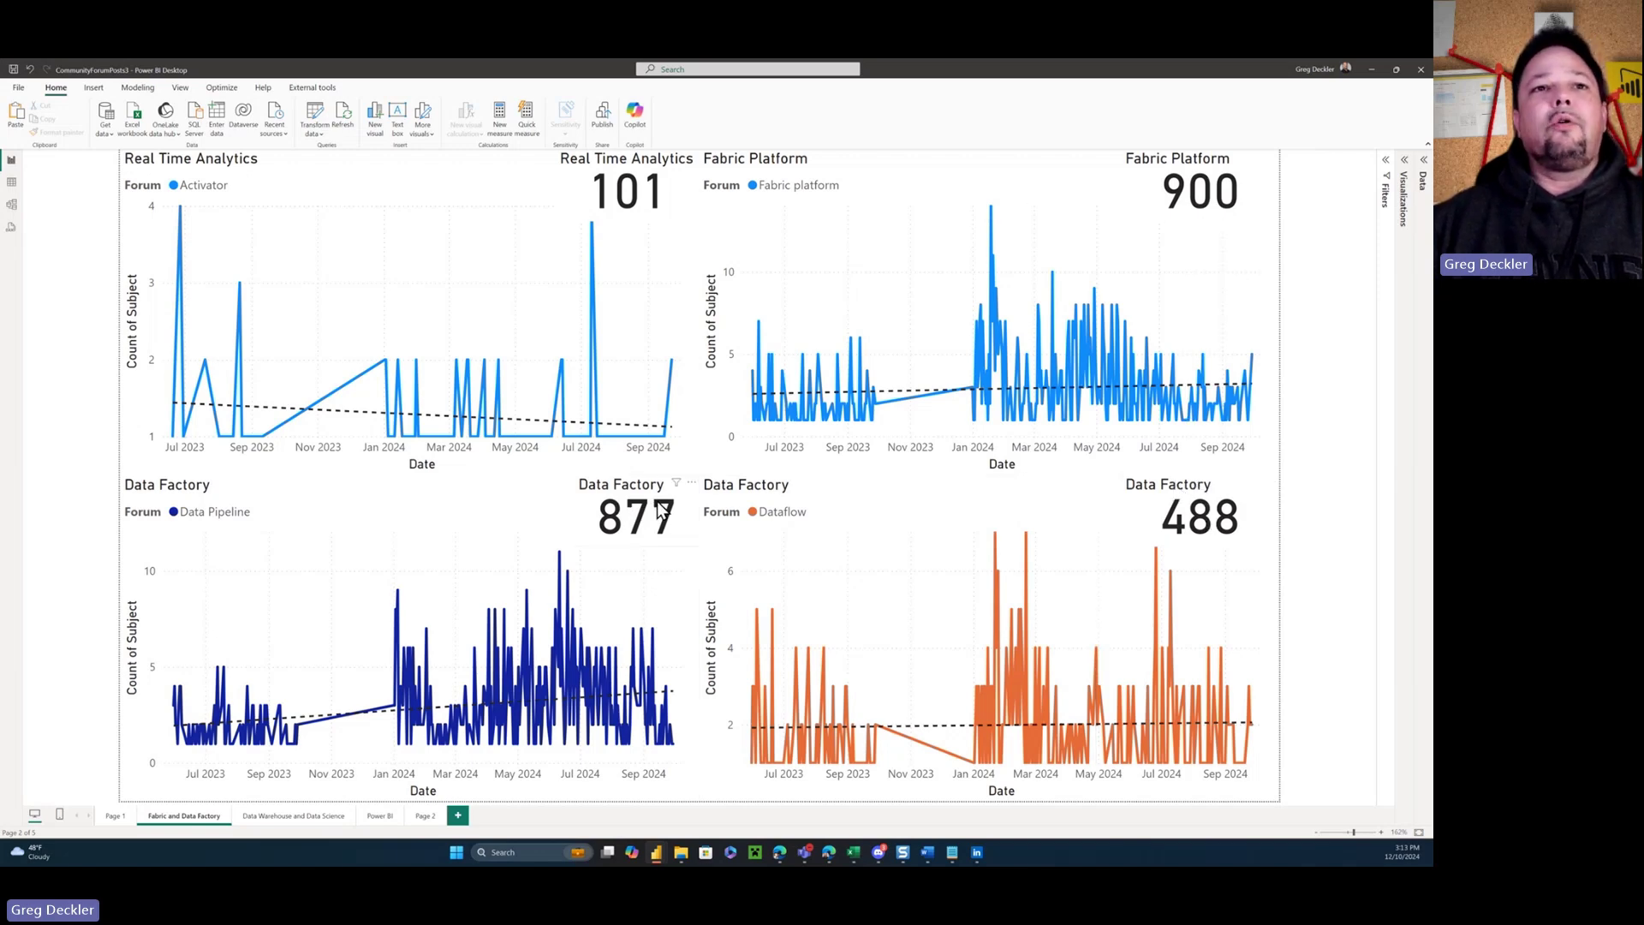
- Examine the post trends on the Data Warehouse and Data Science page and the Power BI page, and compare the forum totals on Page 2
{"action": "left_click", "coordinate": [306, 816]}
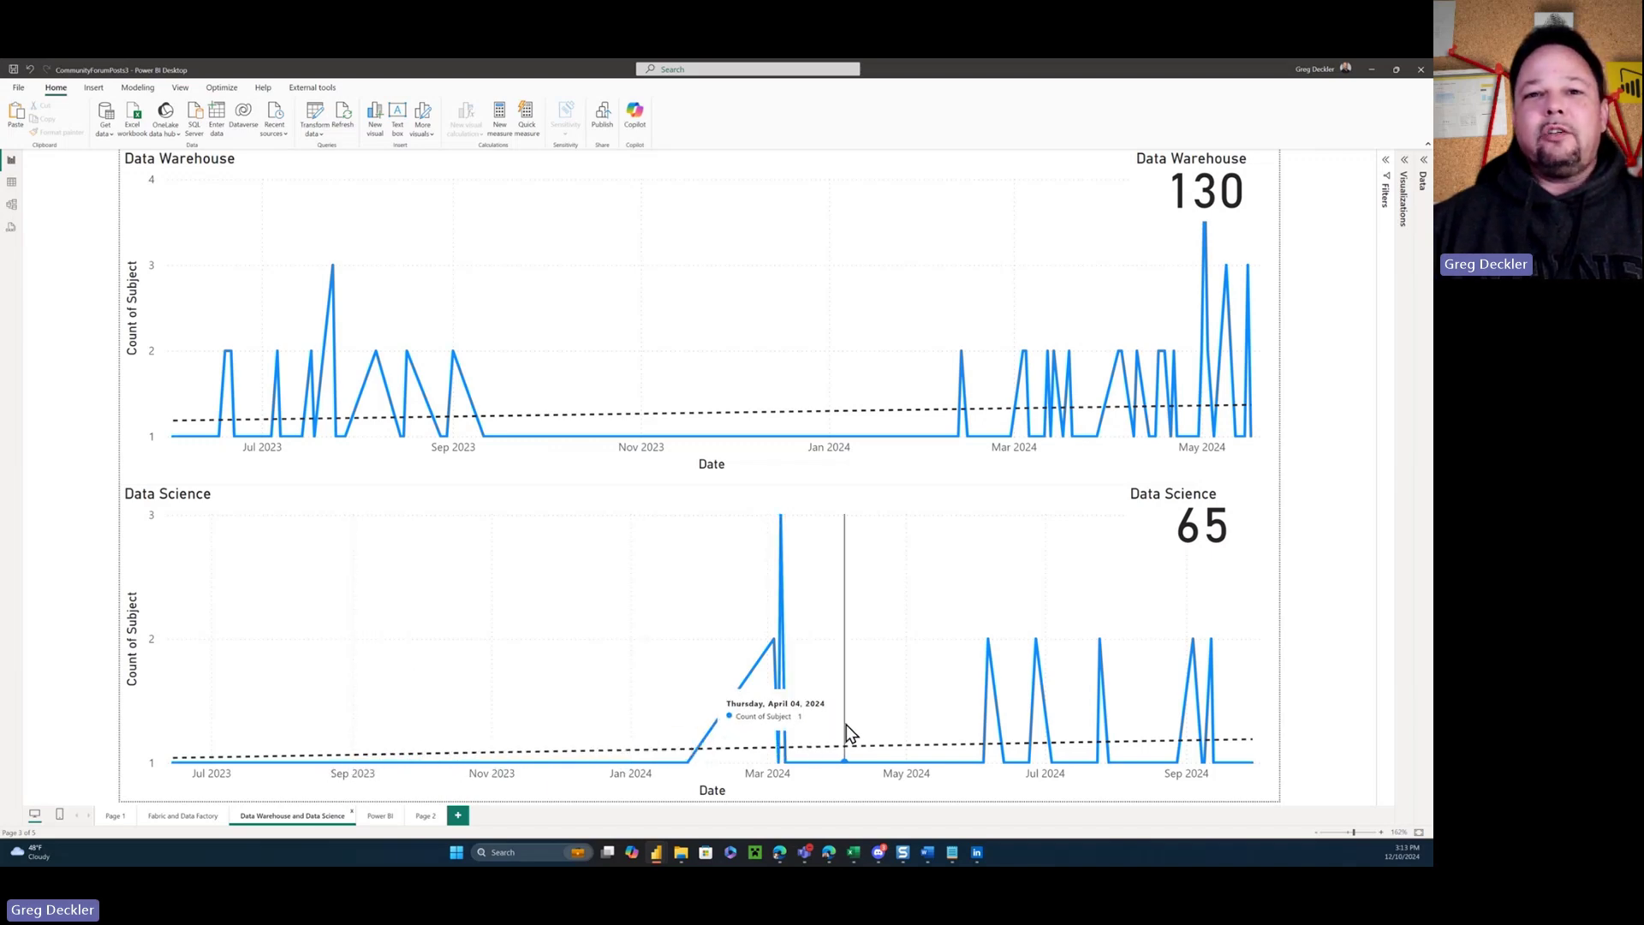
{"action": "left_click", "coordinate": [380, 816]}
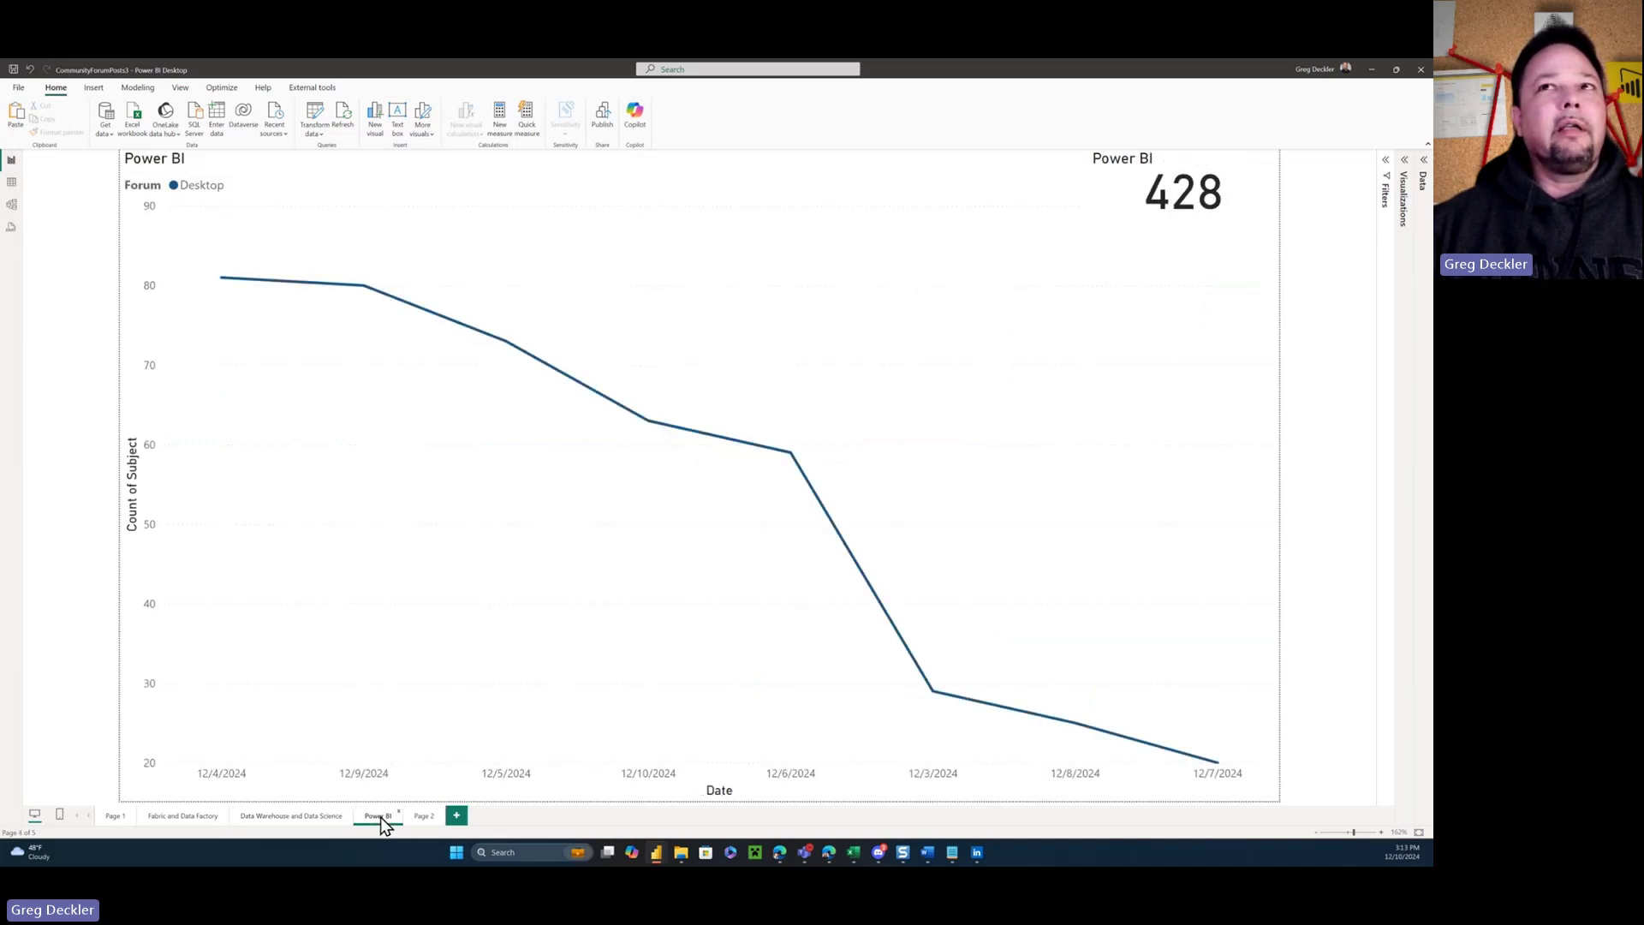
{"action": "mouse_move", "coordinate": [834, 552]}
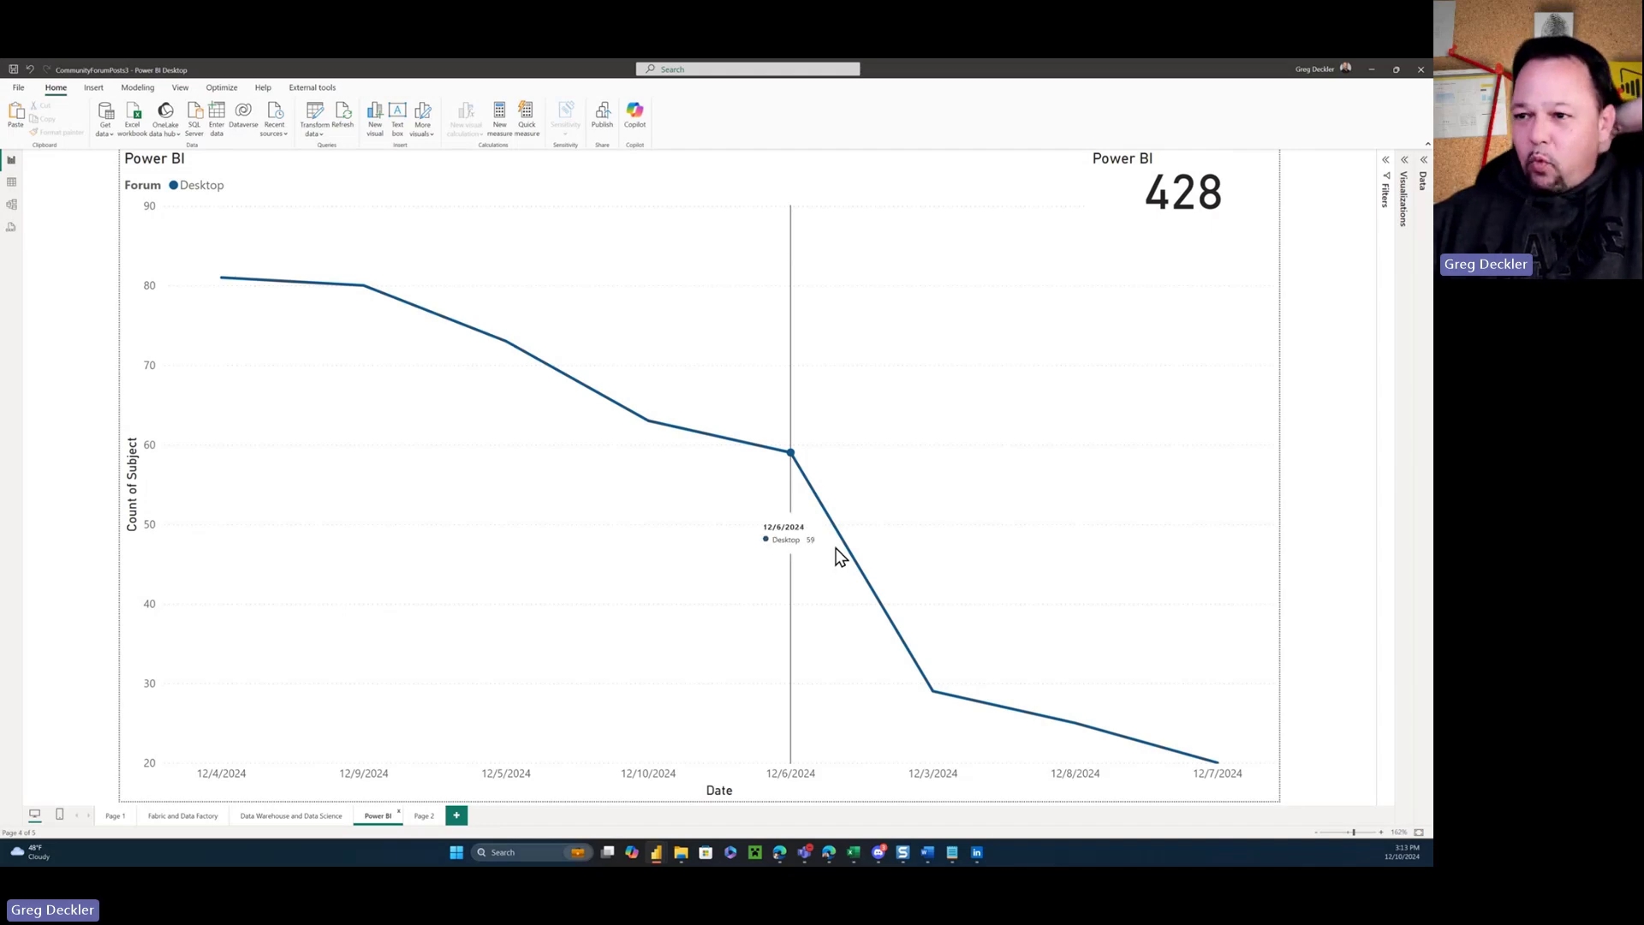
{"action": "mouse_move", "coordinate": [906, 541]}
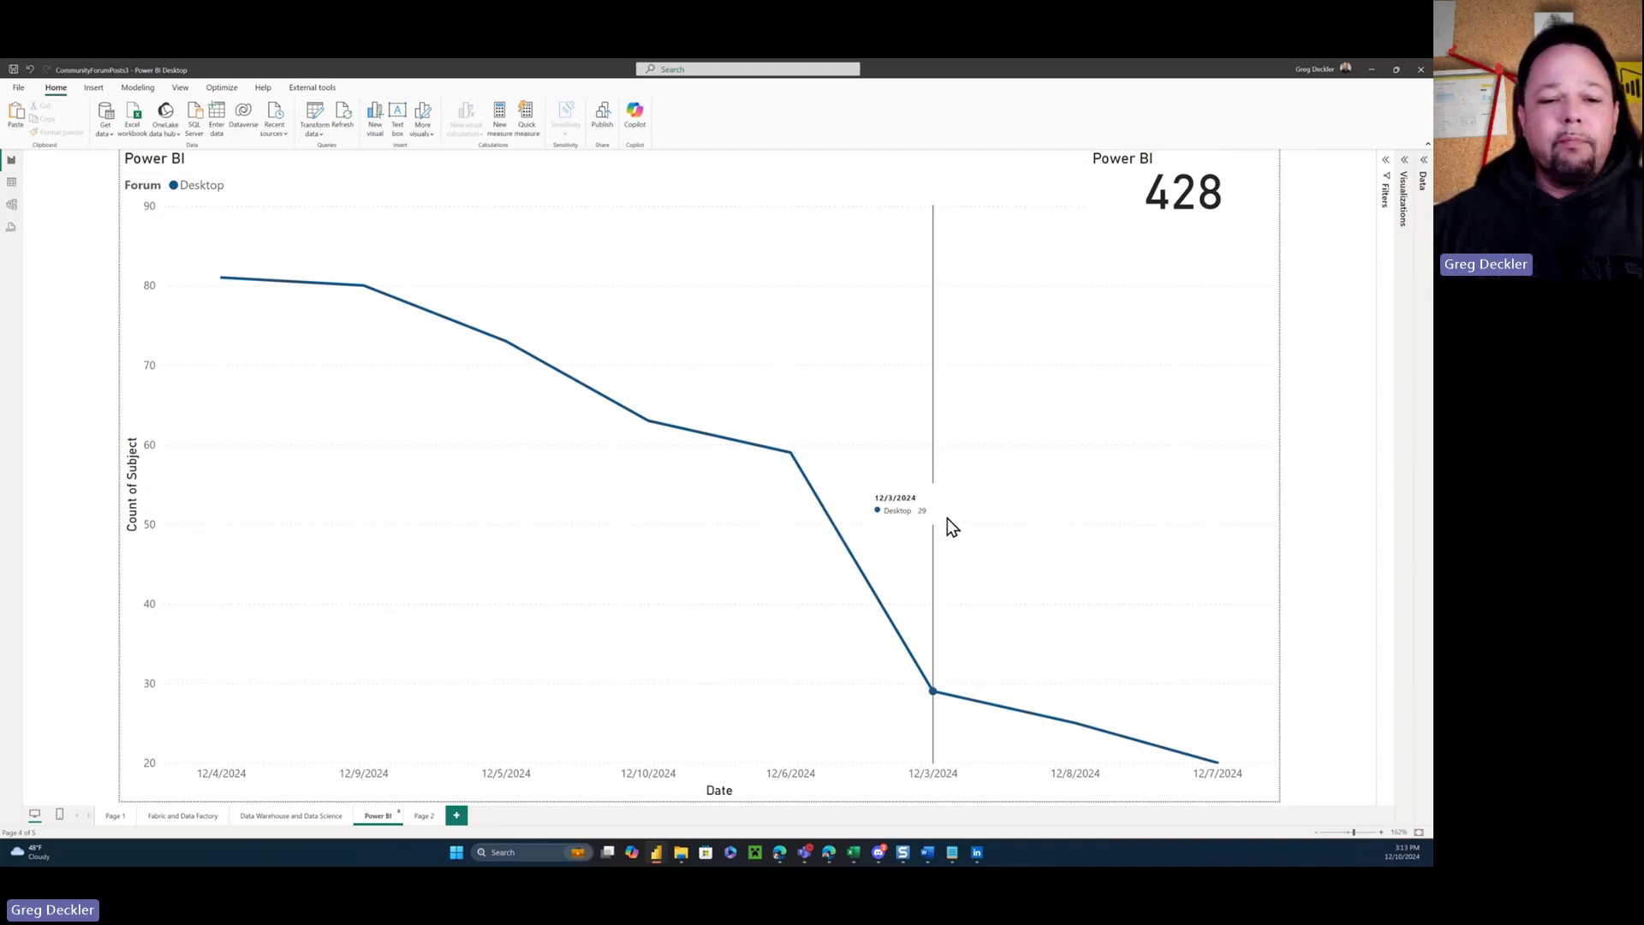
{"action": "mouse_move", "coordinate": [1169, 651]}
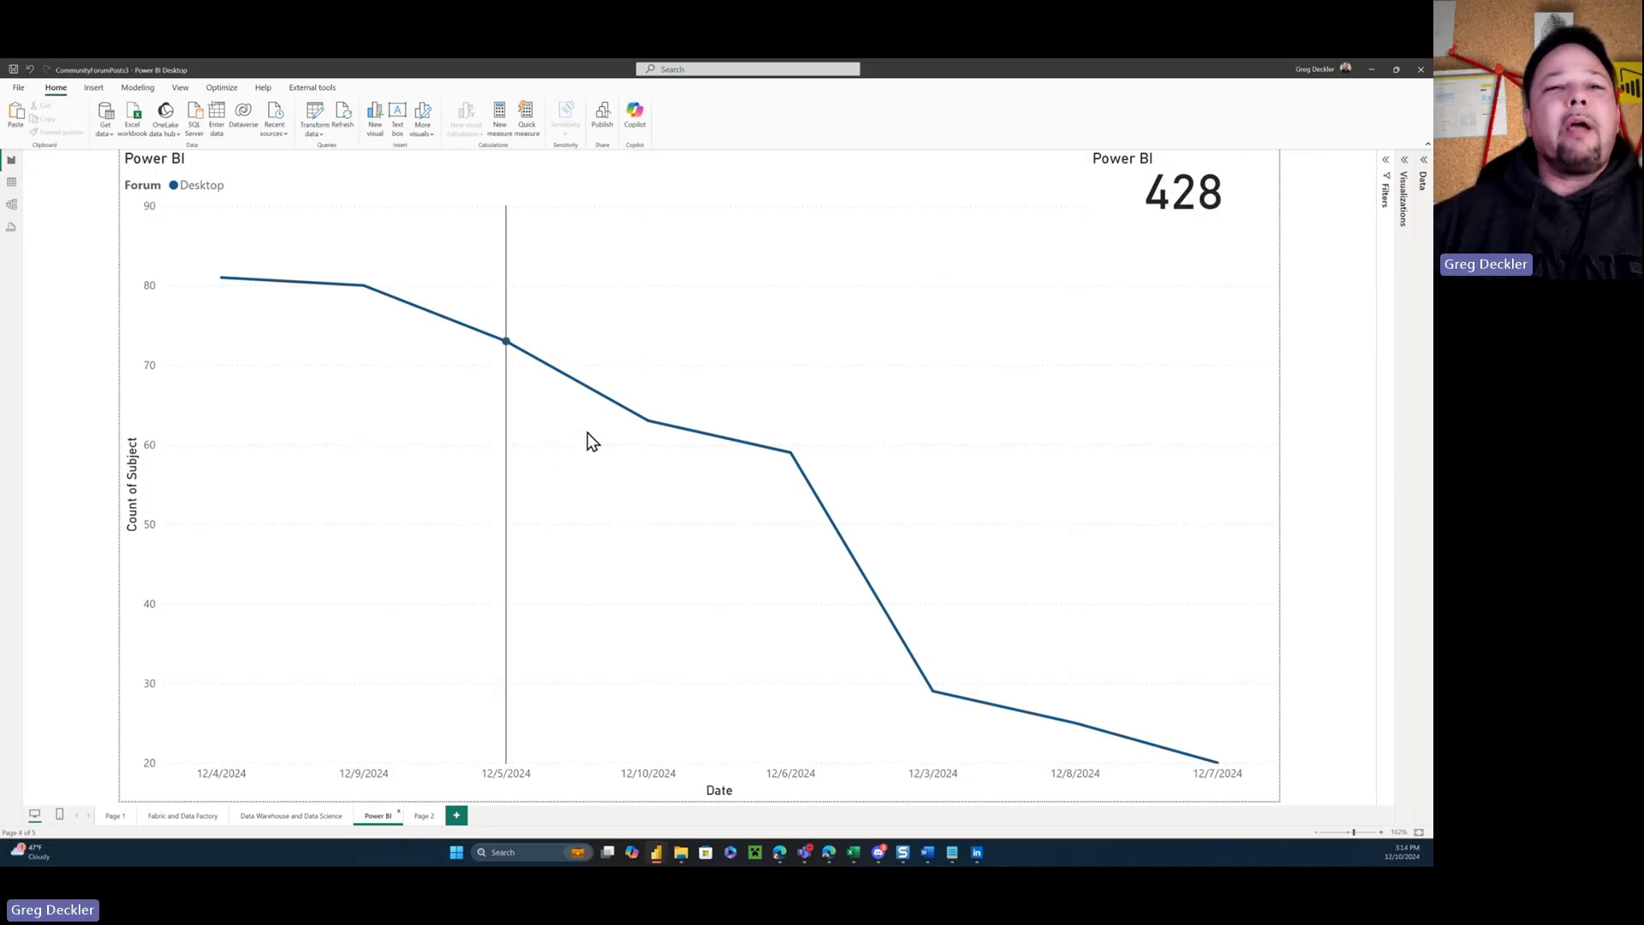
{"action": "left_click", "coordinate": [423, 817]}
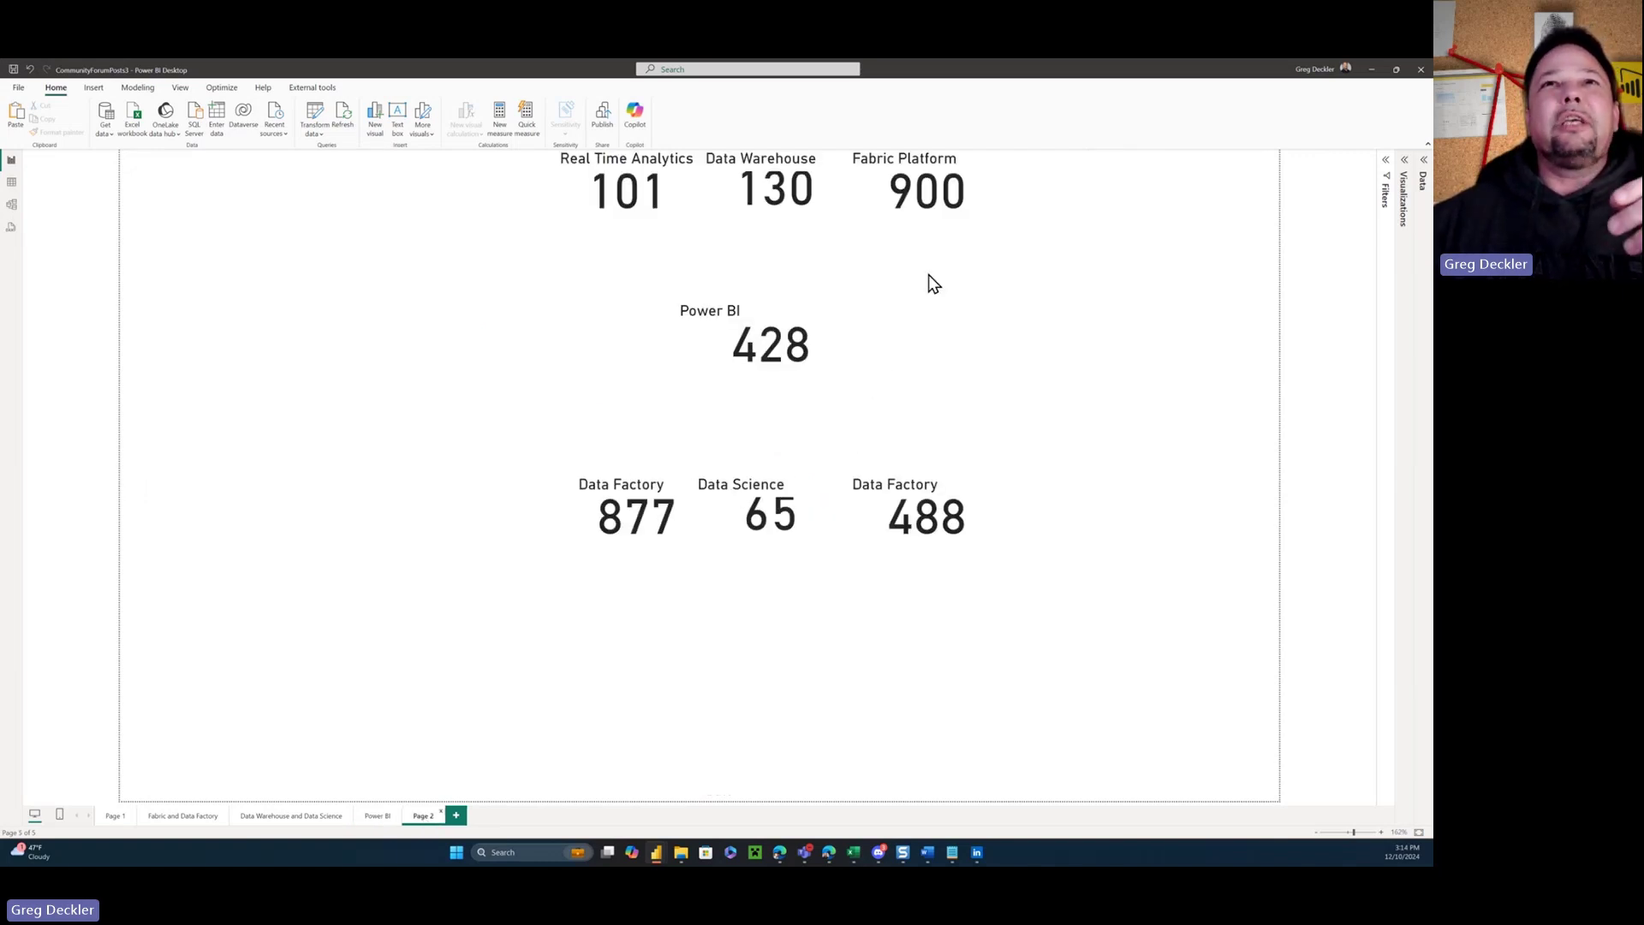